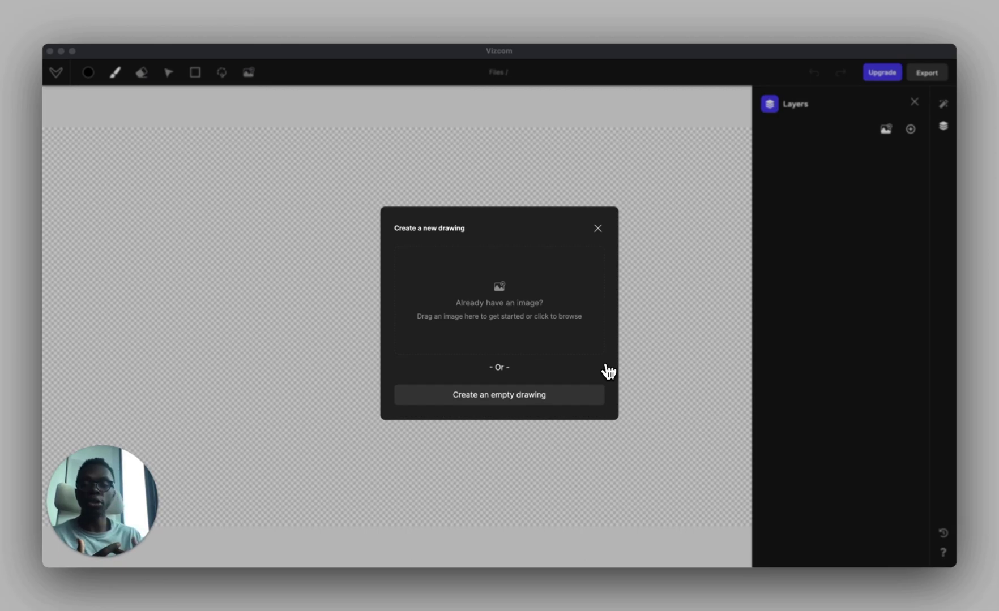
Step: Start a new drawing from the car line-sketch image file
click(120, 609)
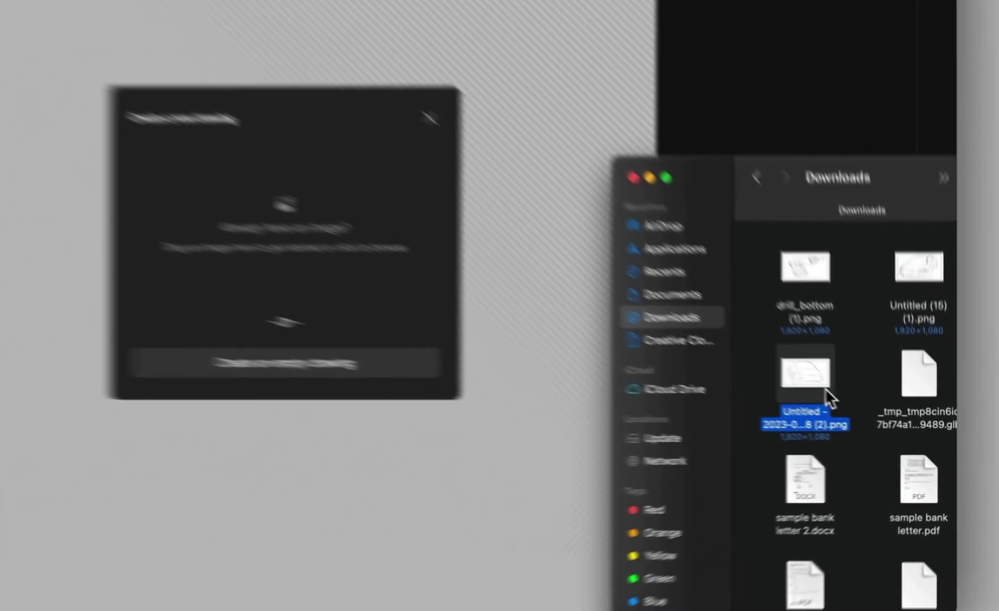
drag(869, 416, 518, 317)
drag(450, 387, 424, 334)
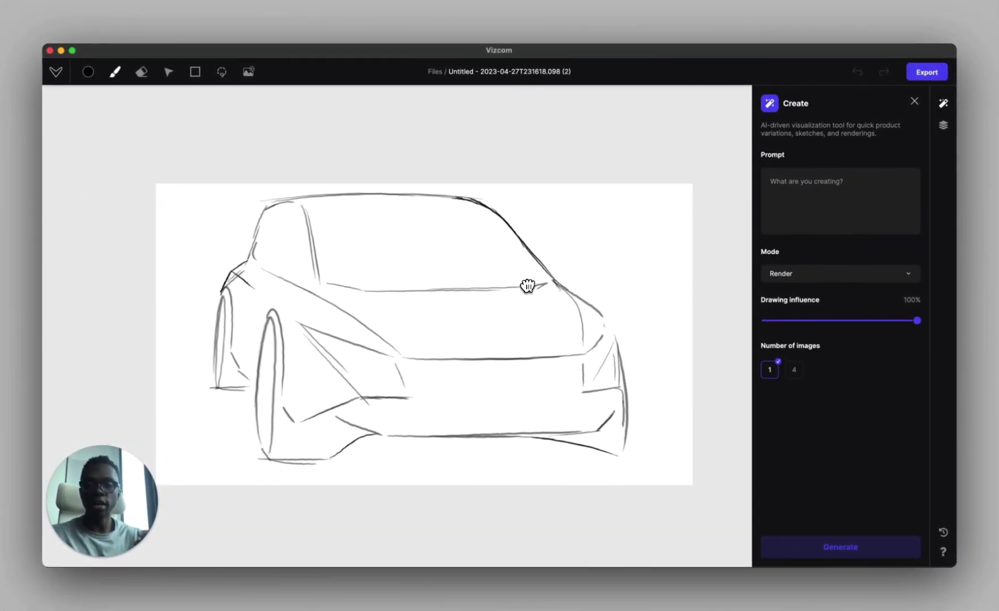
Step: Generate four images in Render mode from the prompt "a car design concept, sunset"
drag(560, 294, 541, 295)
scroll(541, 294, down, 2)
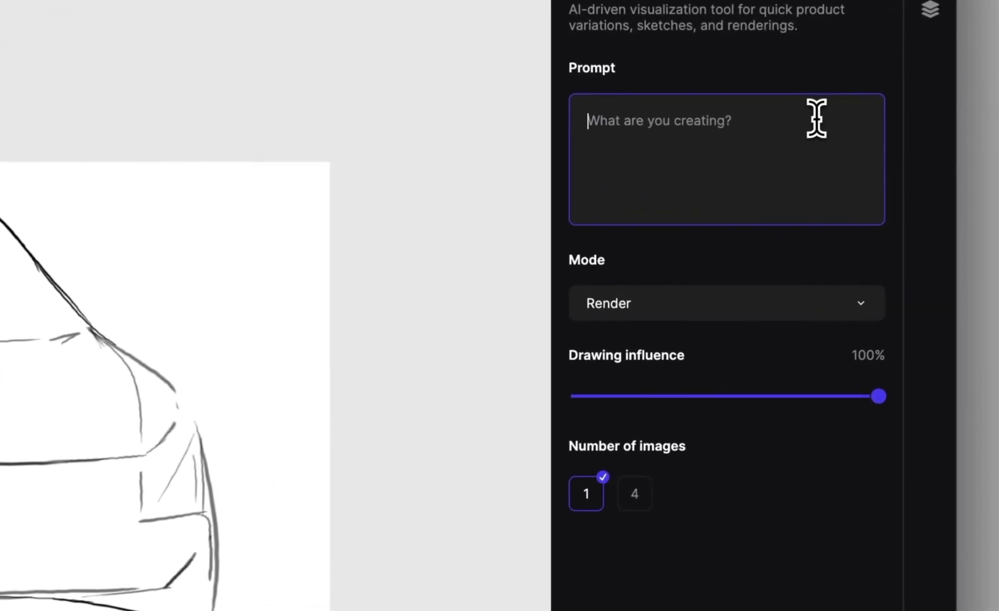
text(a)
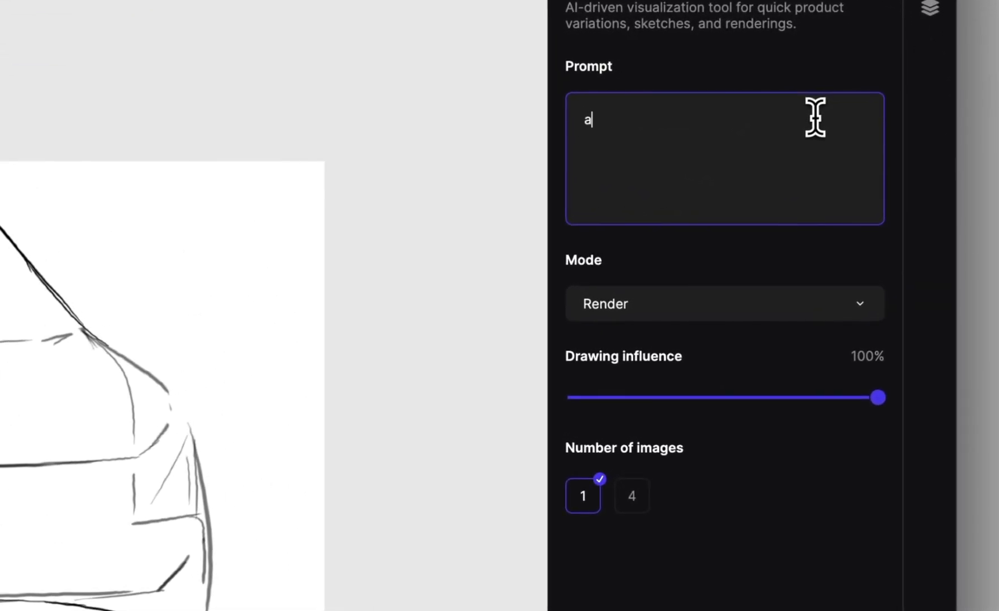
text( car design concept, sunset)
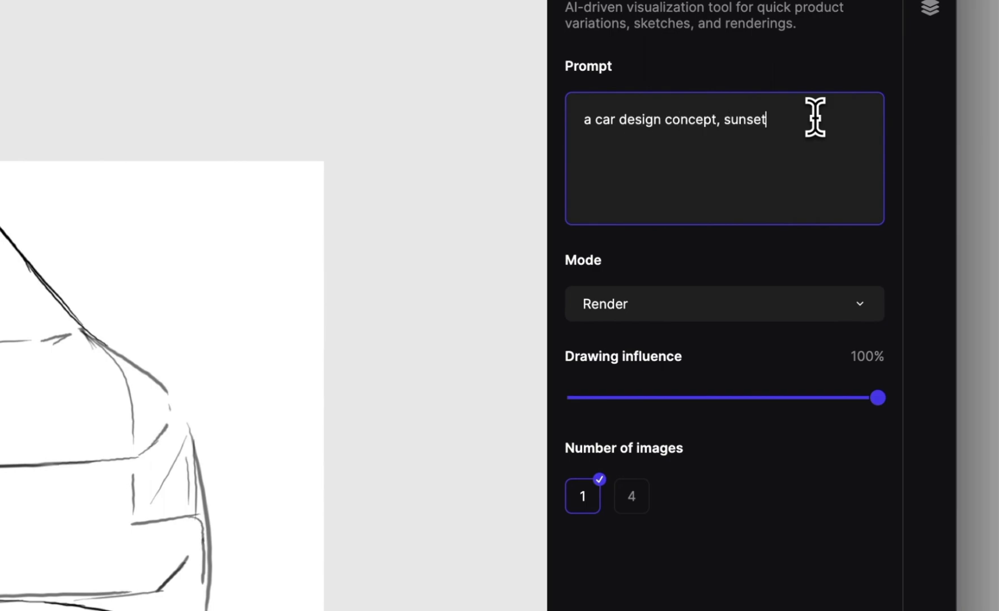
click(639, 504)
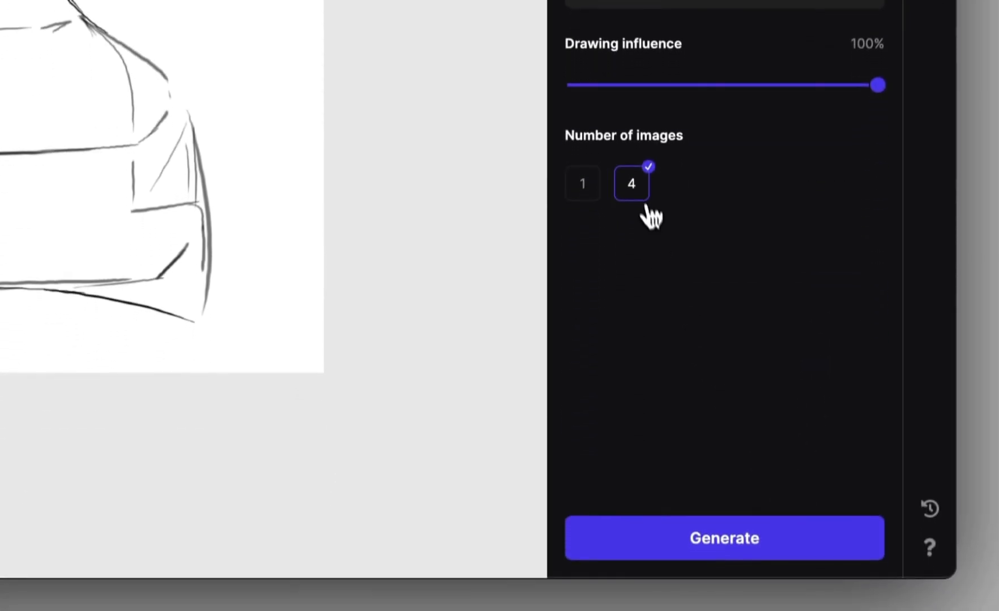
click(692, 538)
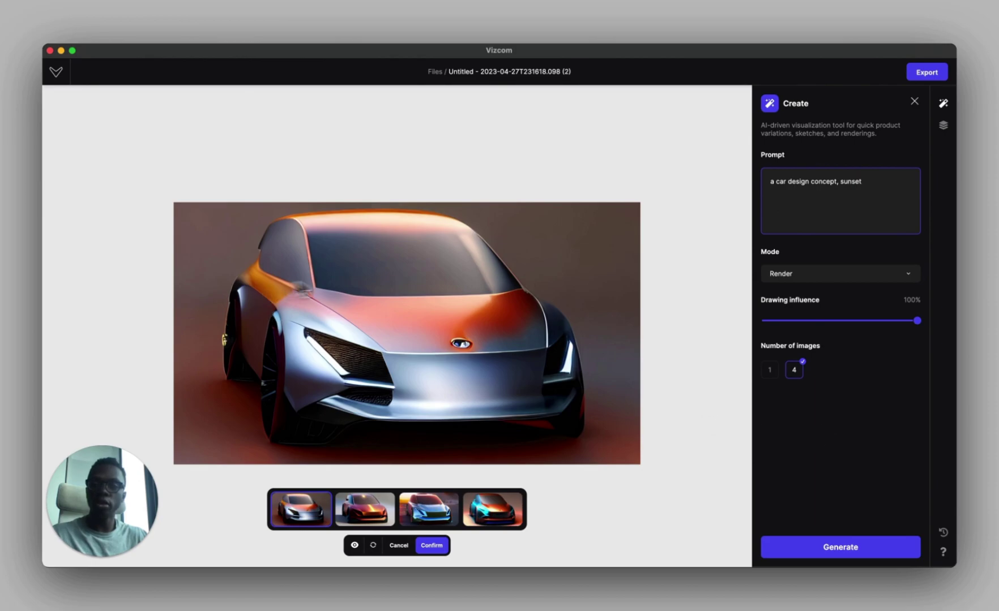
Step: Preview each of the four generated car variations at full size on the canvas
scroll(420, 291, down, 3)
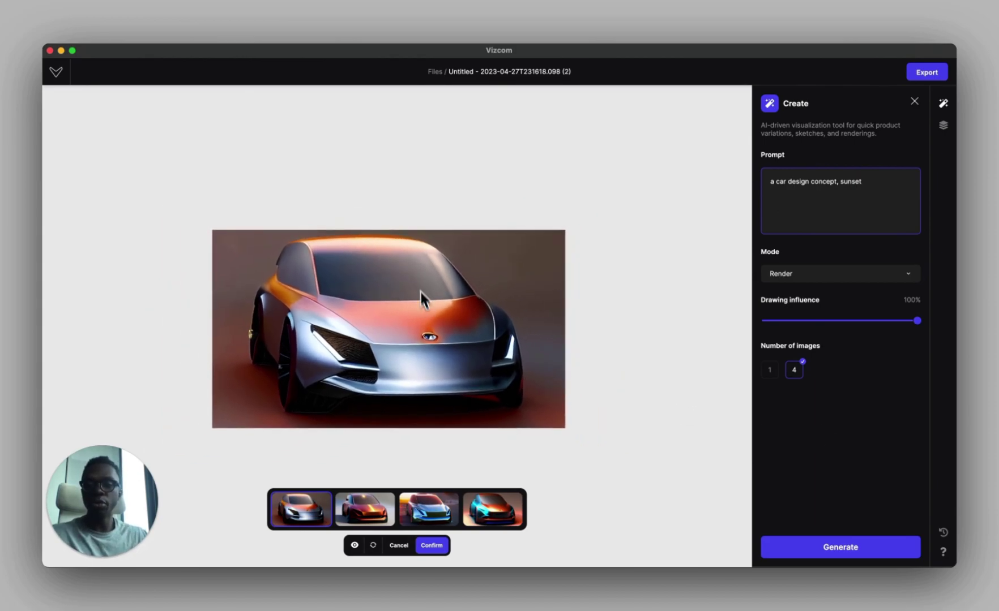
drag(453, 363, 462, 328)
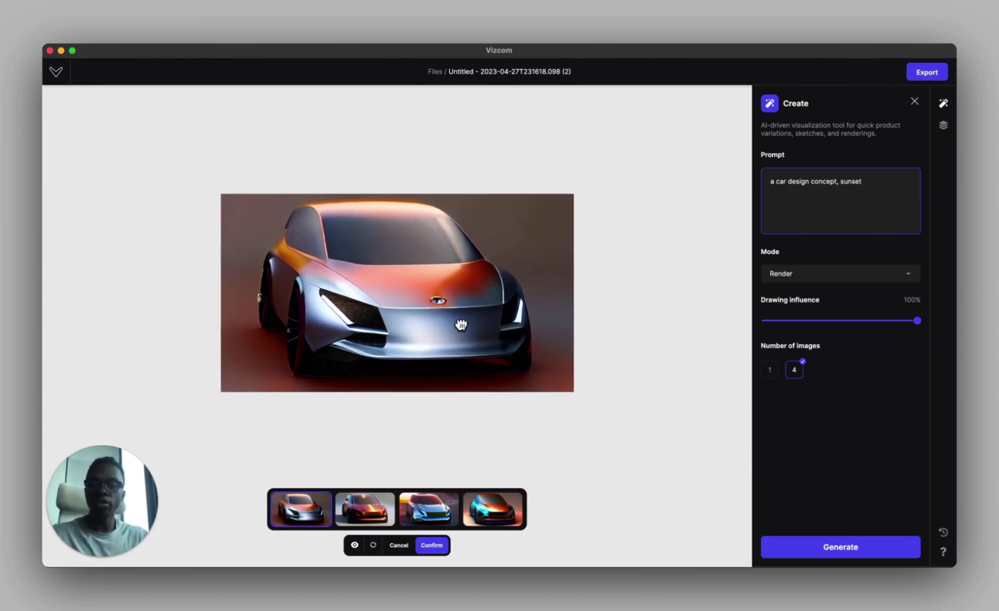
click(373, 513)
click(443, 522)
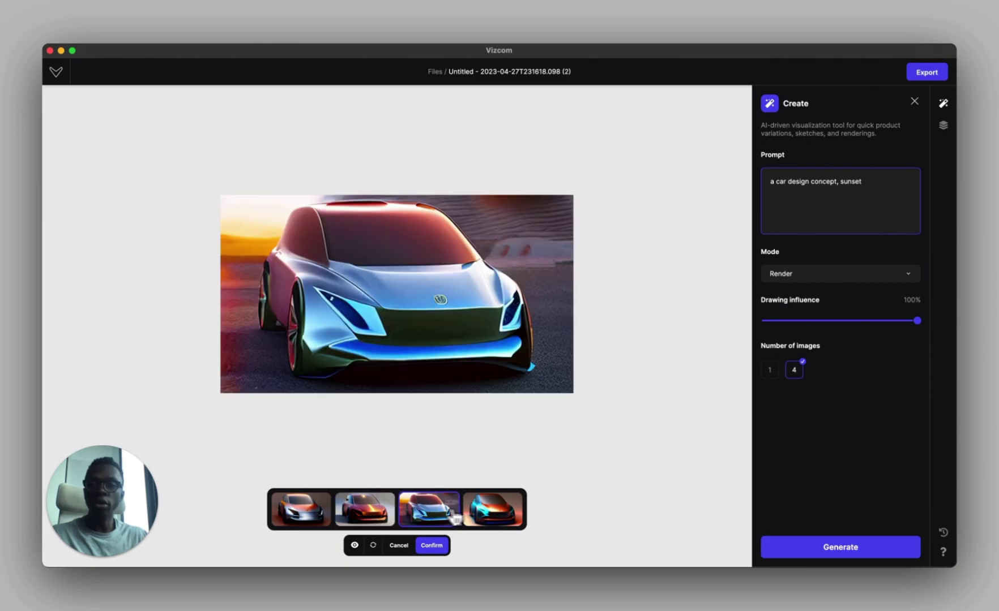
click(503, 523)
click(295, 518)
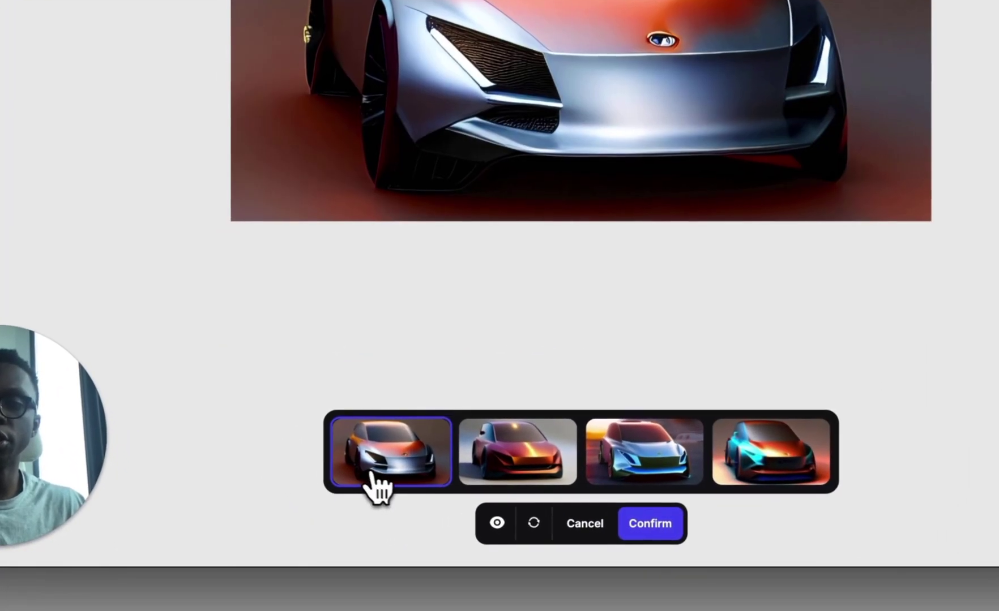
Step: Choose the second car variation, compare it with the underlying sketch, and confirm it as the result
click(493, 474)
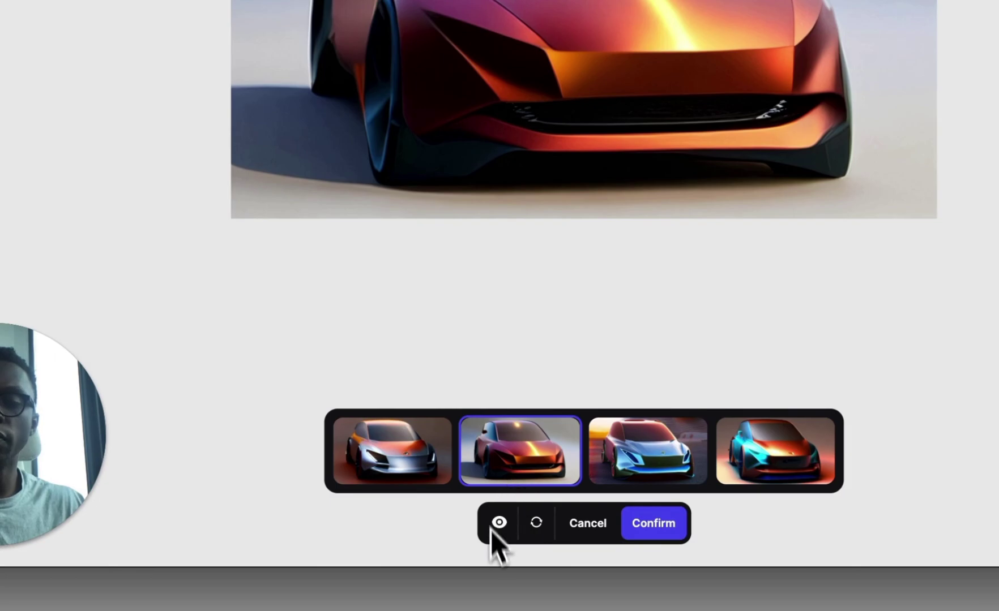
click(495, 532)
click(498, 531)
click(499, 528)
click(500, 528)
click(499, 527)
click(280, 524)
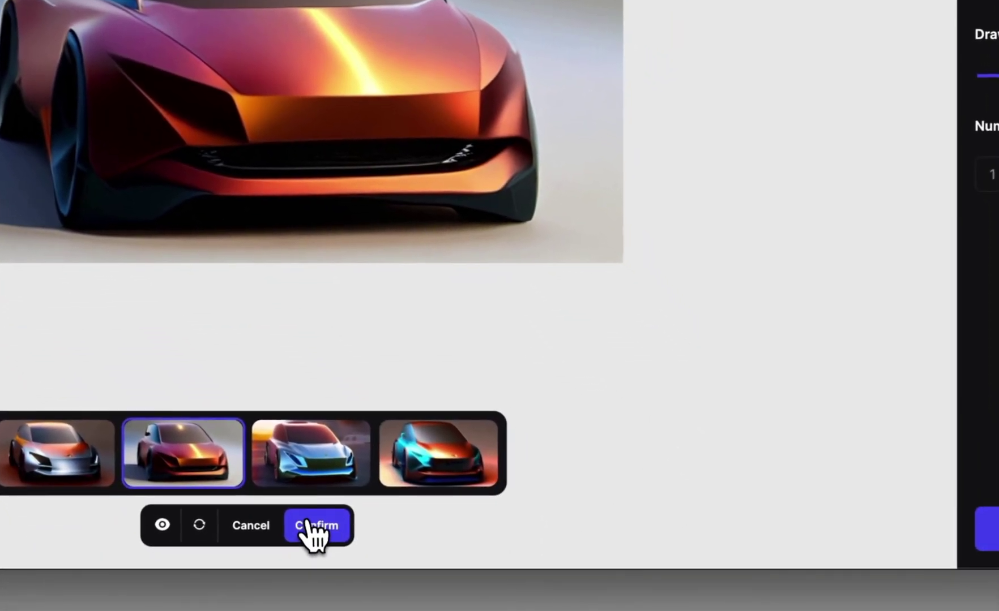
click(319, 529)
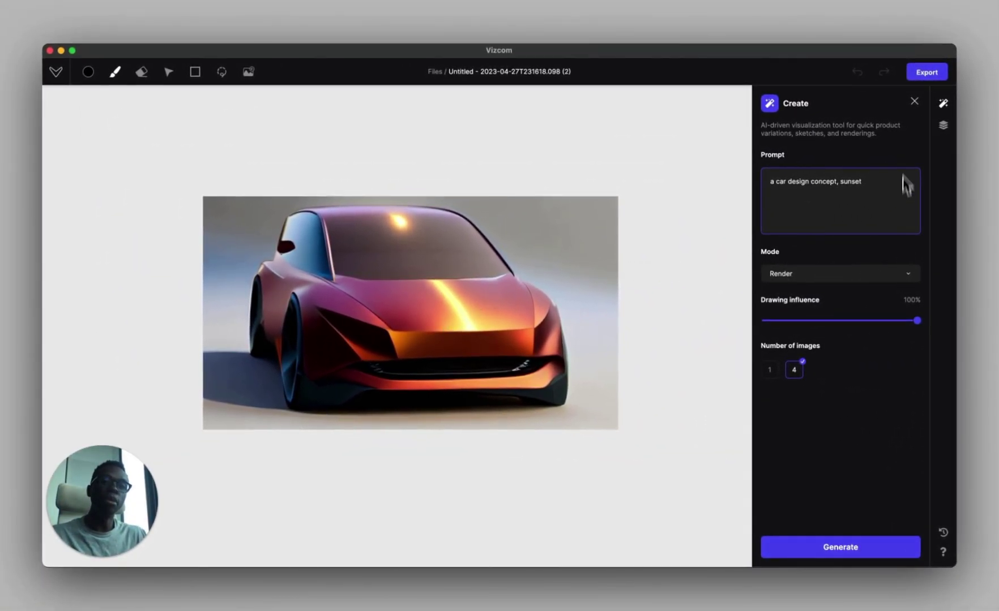
Step: Compare the render with the sketch by hiding and reshowing the render layer, and return to the Create settings
click(942, 127)
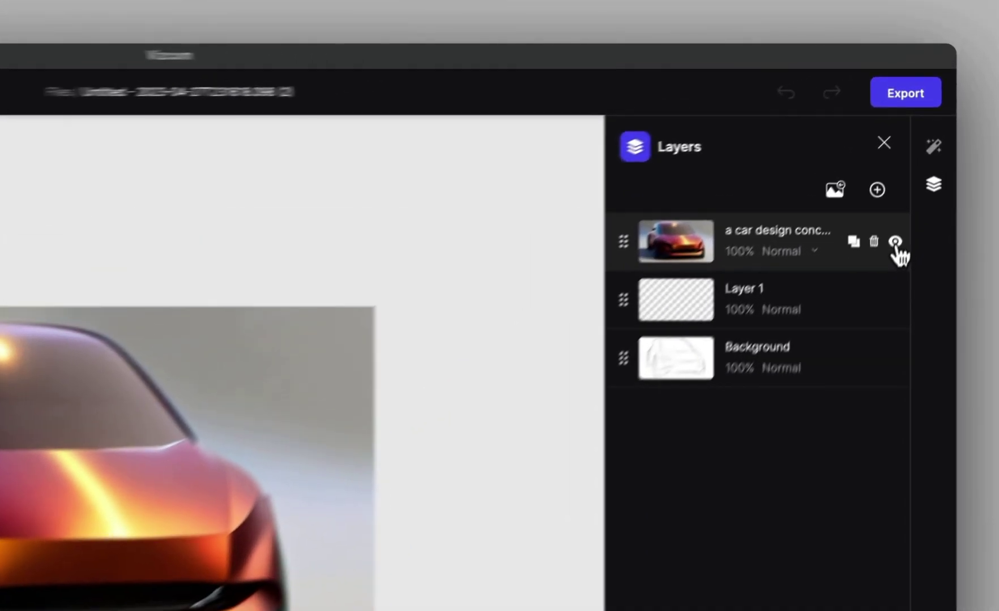
click(921, 159)
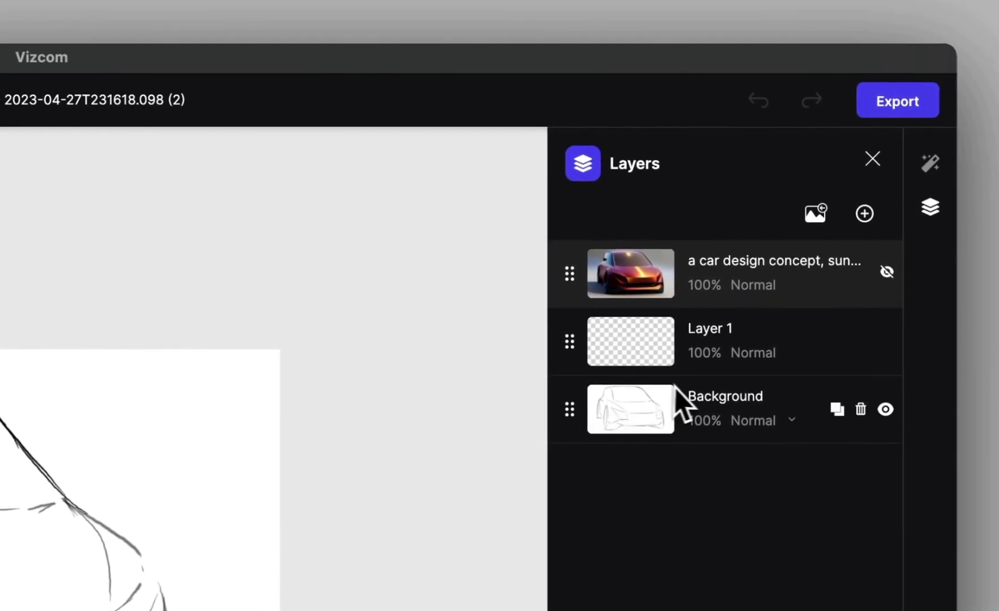
click(884, 274)
click(929, 164)
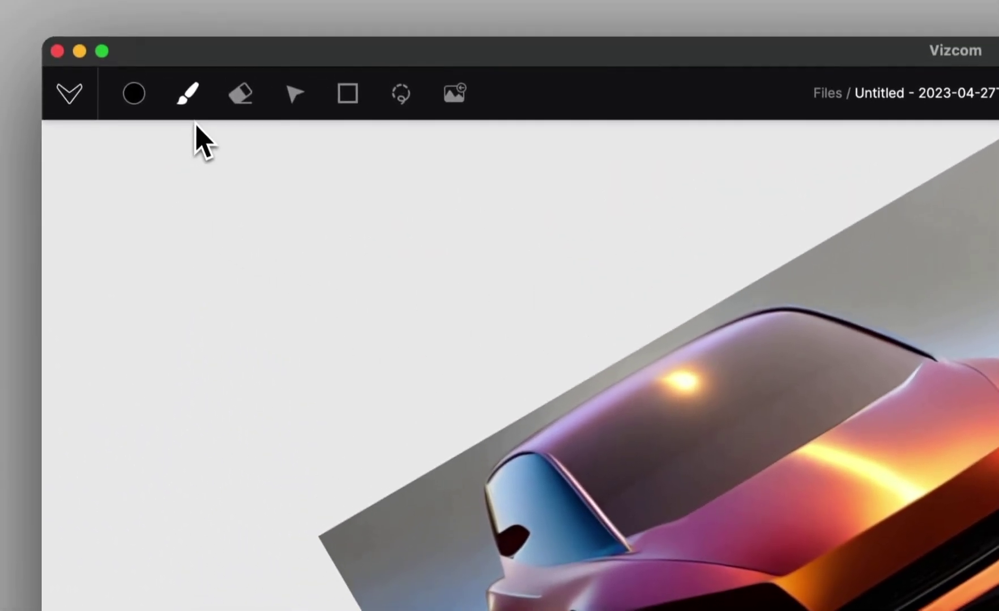
Step: Select the Brush tool and open the keyboard shortcuts reference
click(190, 116)
drag(230, 243, 244, 246)
drag(284, 309, 415, 321)
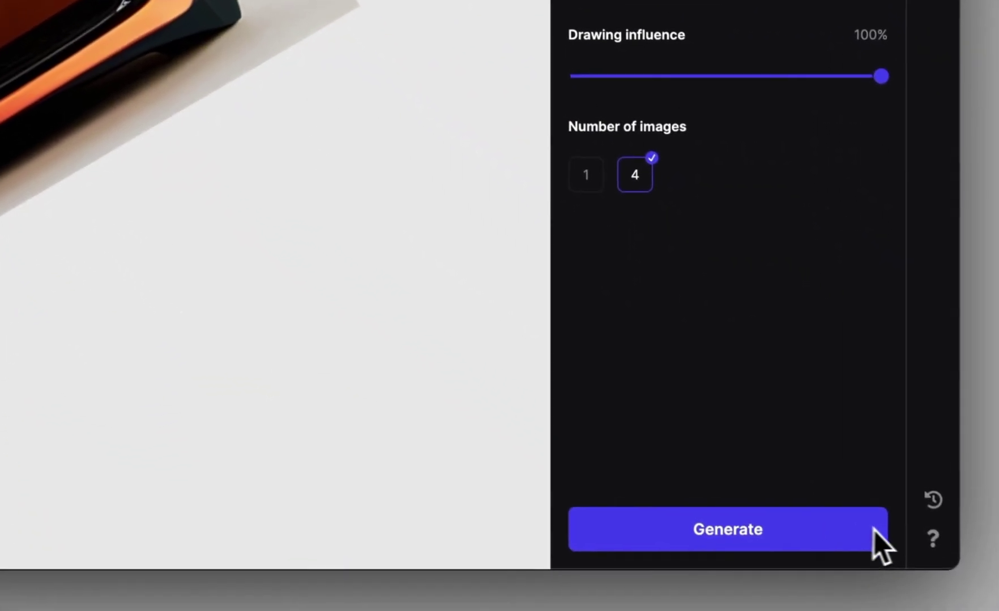
click(932, 537)
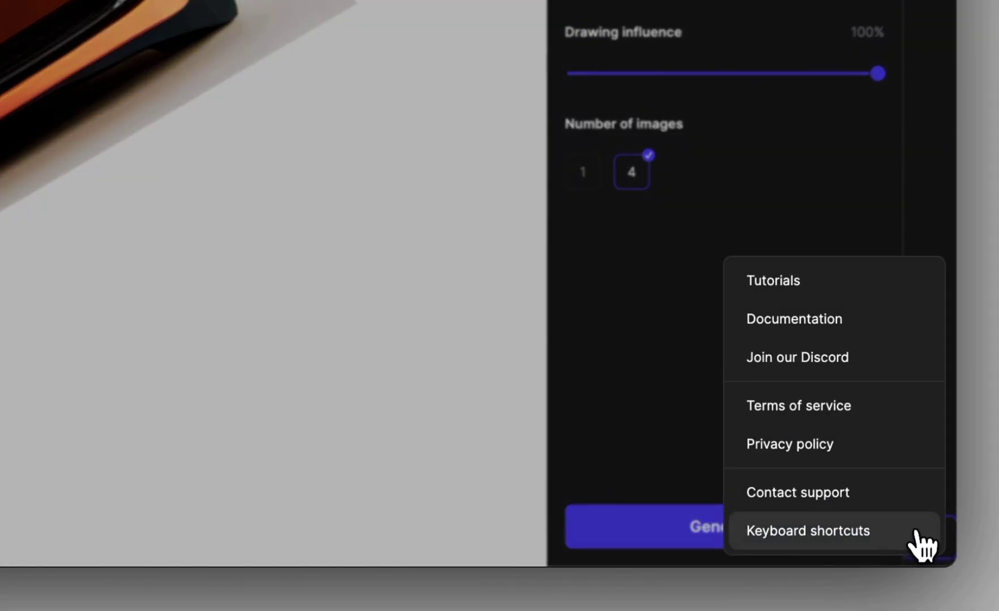
click(913, 539)
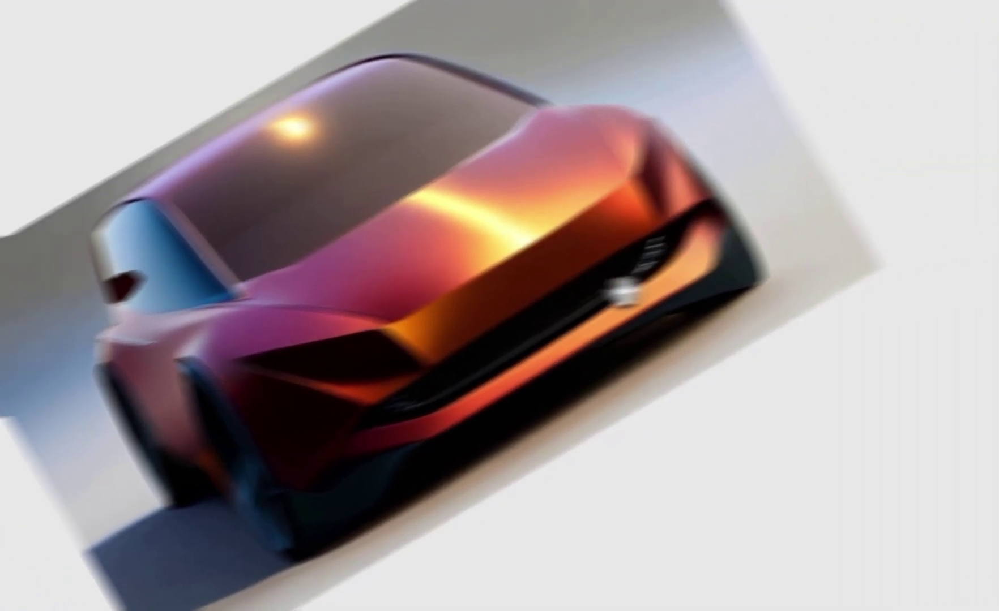
Step: Add a new layer above the render and flatten the brush tip into an ellipse
click(940, 202)
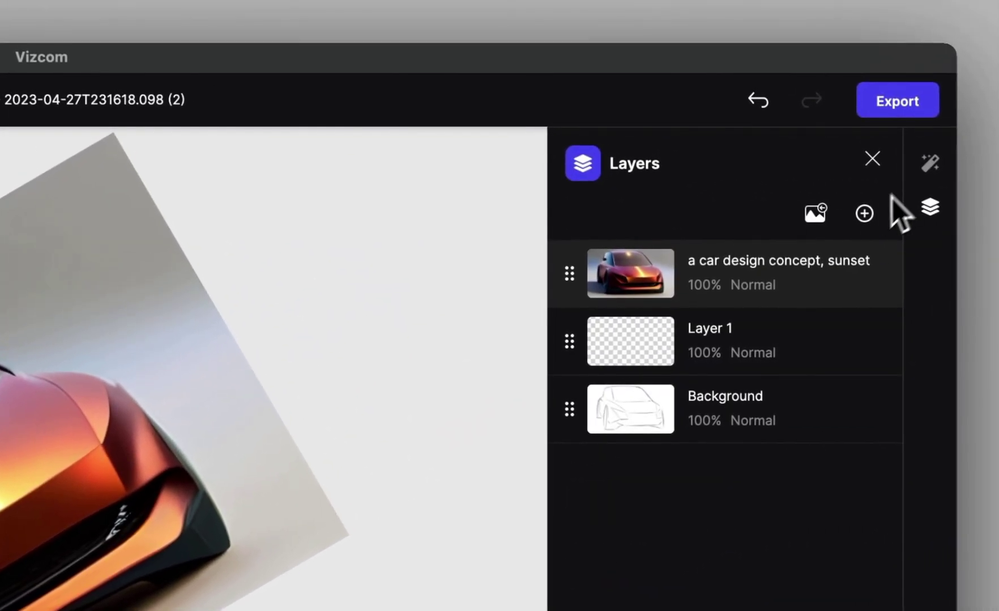
click(865, 214)
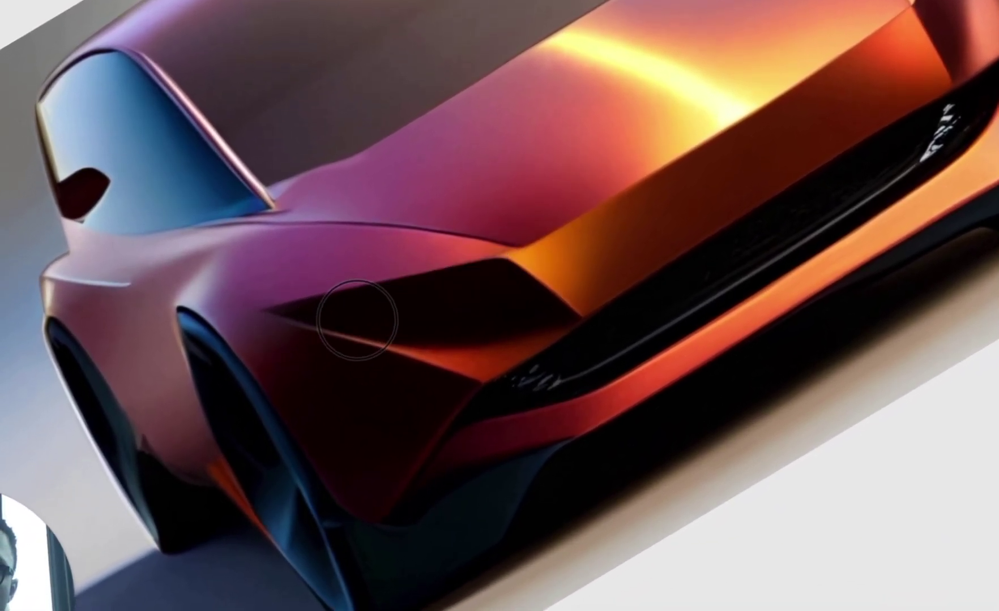
right_click(358, 320)
drag(704, 400, 719, 408)
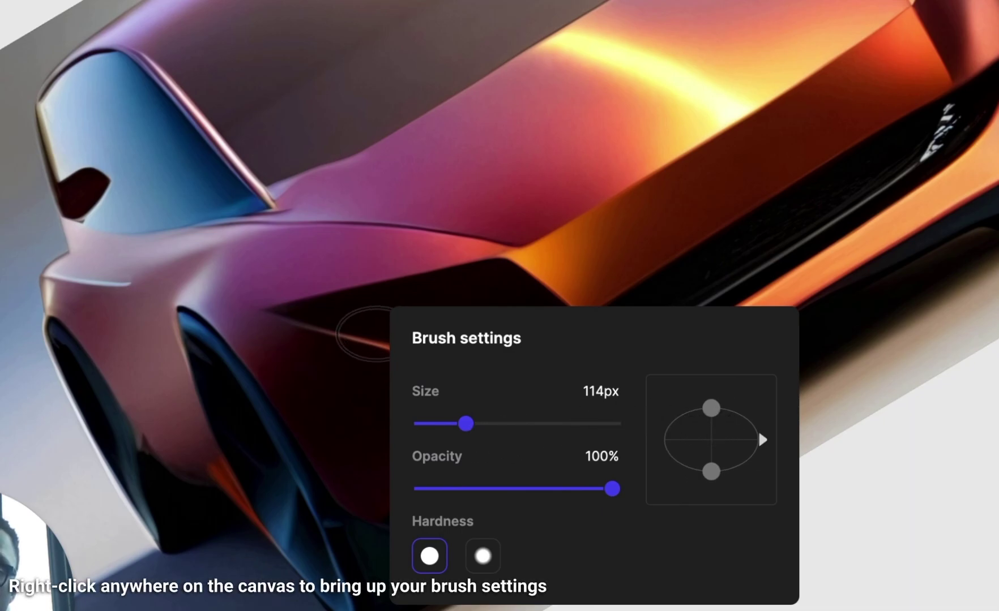
Step: Paint a black band across the car's front edge, running from one headlight to the other
drag(326, 319, 512, 259)
drag(368, 310, 634, 222)
mouse_move(544, 259)
mouse_down()
mouse_move(722, 182)
mouse_move(731, 163)
mouse_up()
mouse_move(408, 398)
mouse_down()
mouse_move(696, 222)
mouse_move(437, 378)
mouse_up()
mouse_move(359, 445)
mouse_down()
mouse_move(650, 268)
mouse_move(643, 256)
mouse_move(655, 255)
mouse_move(675, 205)
mouse_move(671, 150)
mouse_move(675, 159)
mouse_move(484, 371)
mouse_move(394, 415)
mouse_move(354, 454)
mouse_move(557, 296)
mouse_move(371, 413)
mouse_move(397, 396)
mouse_up()
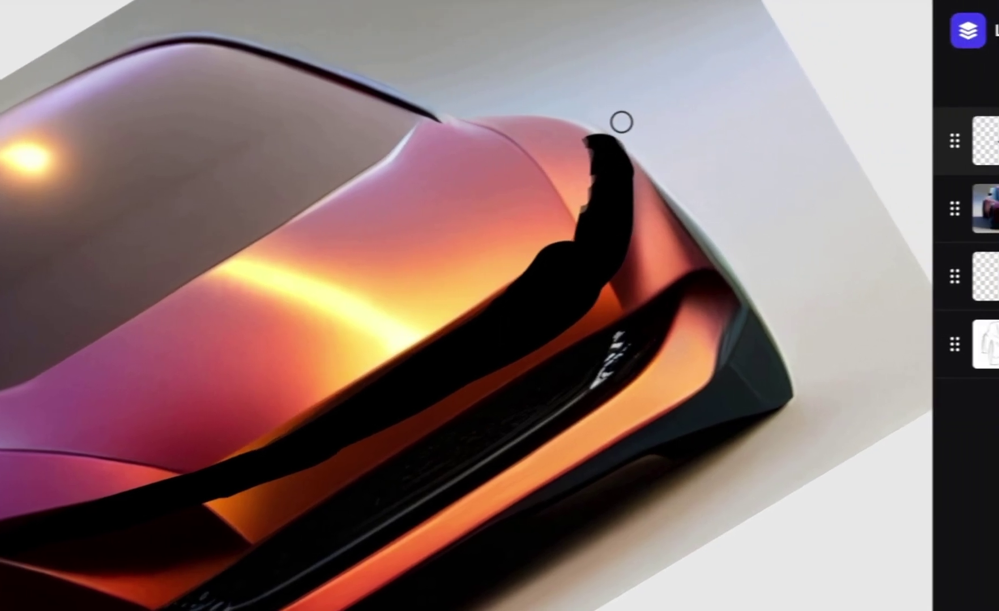
Step: Trim and refine the edges of the black band along the front of the hood
mouse_move(694, 121)
mouse_down()
mouse_move(709, 167)
mouse_move(641, 212)
mouse_up()
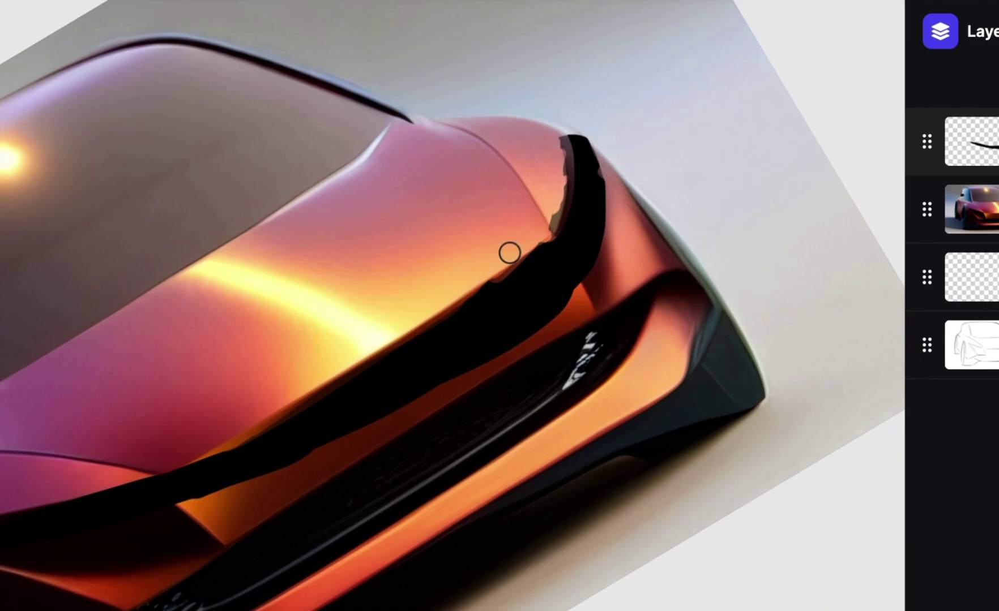
mouse_move(434, 448)
mouse_down()
mouse_move(618, 317)
mouse_move(687, 318)
mouse_move(682, 280)
mouse_up()
mouse_move(396, 351)
mouse_down()
mouse_move(525, 251)
mouse_move(414, 330)
mouse_move(519, 266)
mouse_move(455, 317)
mouse_move(387, 355)
mouse_move(518, 276)
mouse_up()
drag(436, 346, 621, 202)
Step: Change the brush colour to white and set the brush size to 120 px
right_click(554, 293)
click(627, 407)
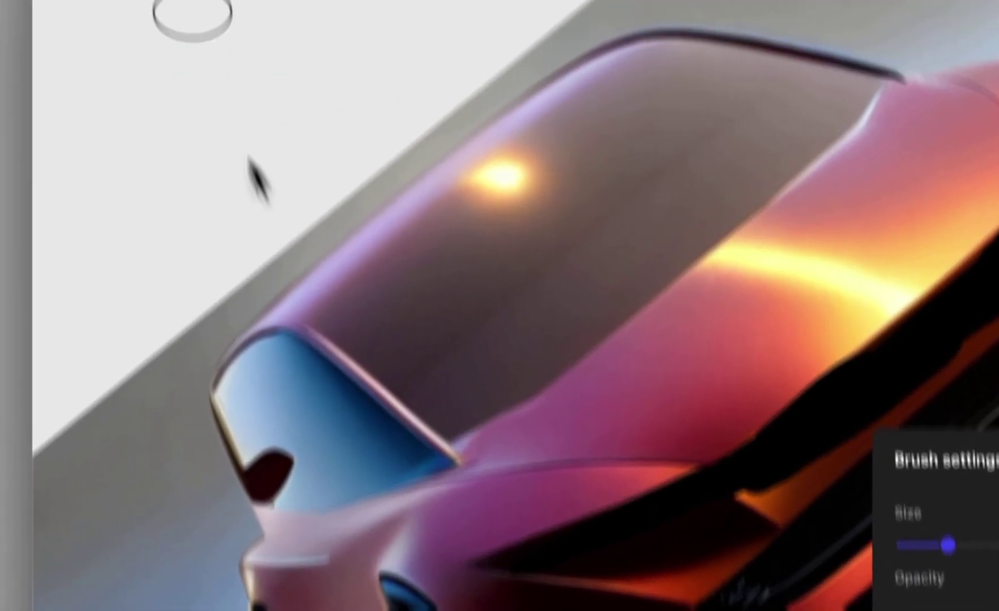
click(136, 86)
drag(144, 186, 120, 129)
right_click(570, 422)
mouse_move(551, 485)
mouse_down()
mouse_move(564, 478)
mouse_move(554, 485)
mouse_up()
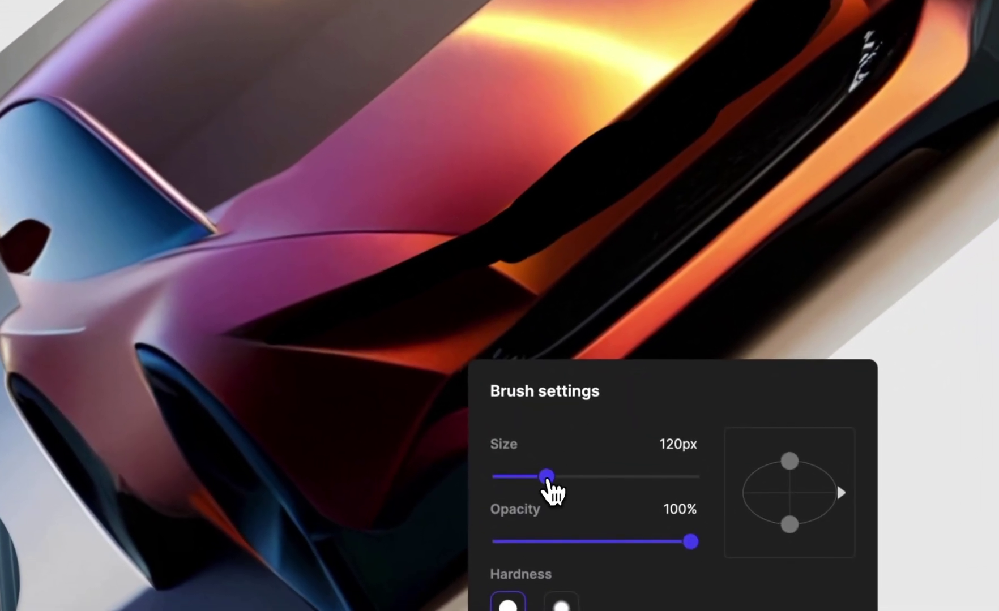
Step: Paint white shapes for both headlights, reducing the brush size to 82 px for the smaller one
drag(295, 337, 442, 303)
mouse_move(311, 317)
mouse_down()
mouse_move(364, 319)
mouse_move(310, 330)
mouse_move(470, 289)
mouse_up()
drag(495, 432, 480, 432)
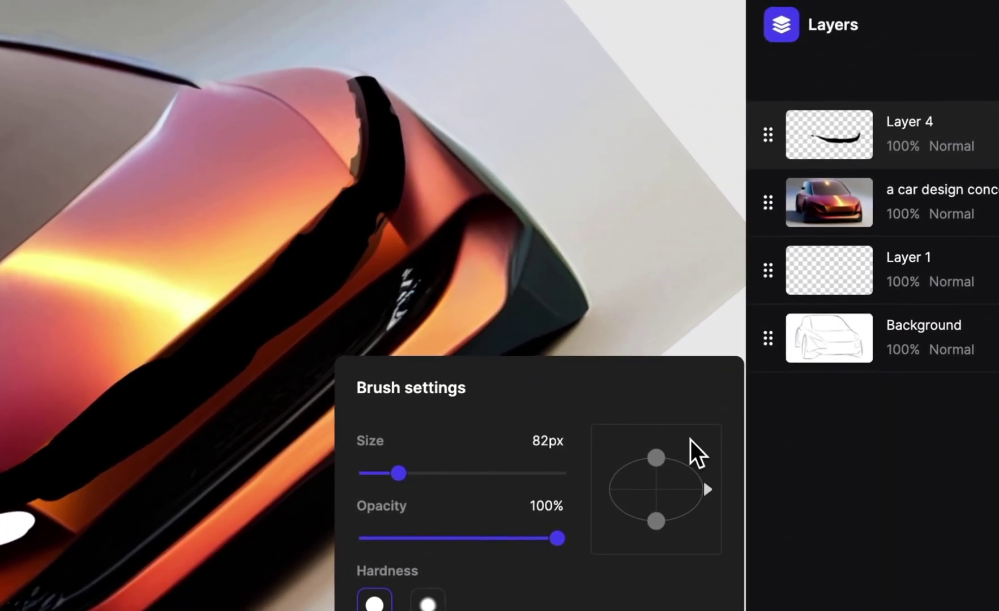
mouse_move(707, 490)
mouse_down()
mouse_move(697, 440)
mouse_move(661, 437)
mouse_up()
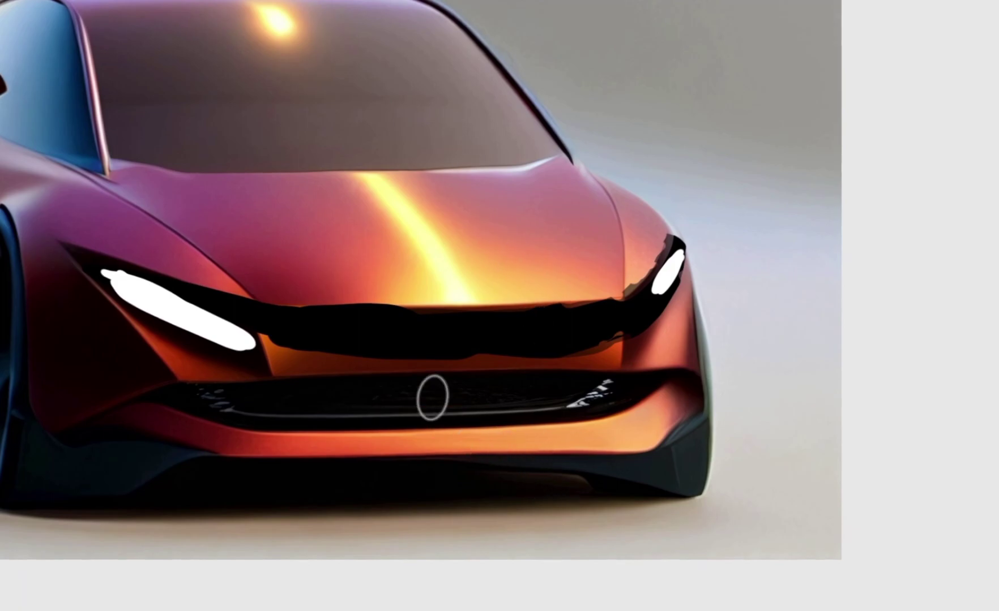
Step: Sample black from the painted band and fill the area below it down into the grille
alt+click(427, 340)
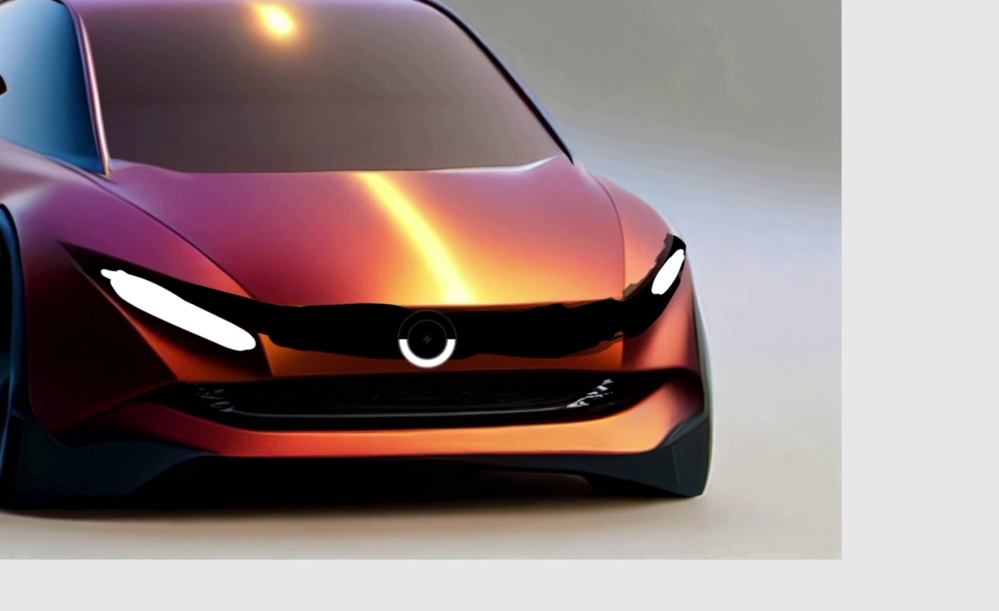
mouse_move(391, 407)
mouse_down()
mouse_move(416, 366)
mouse_move(378, 392)
mouse_move(375, 348)
mouse_move(319, 383)
mouse_move(460, 350)
mouse_move(535, 386)
mouse_move(545, 359)
mouse_move(561, 352)
mouse_move(598, 367)
mouse_move(369, 406)
mouse_move(333, 392)
mouse_move(342, 373)
mouse_up()
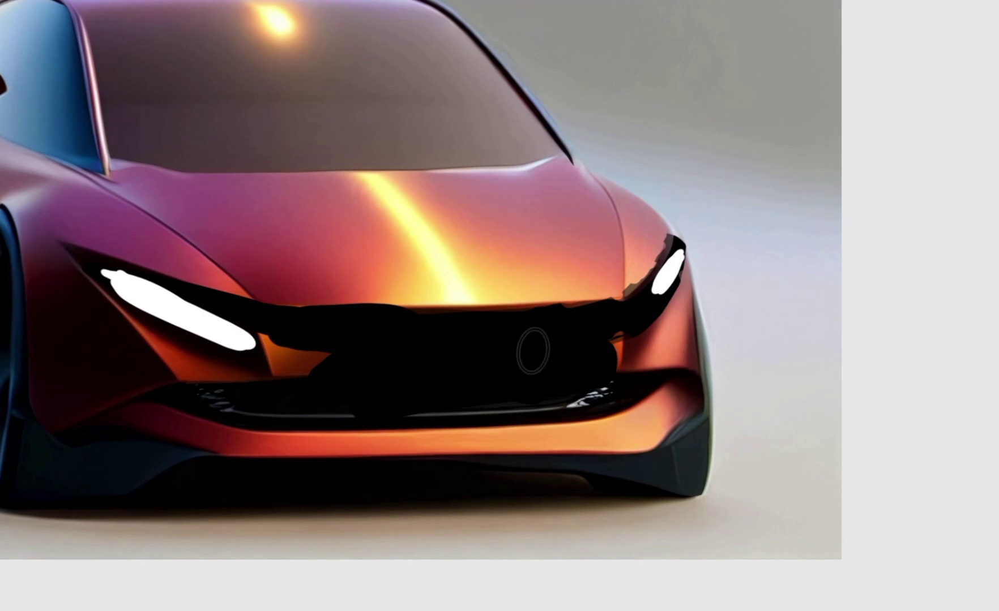
Step: Return to the Create settings and set the generation mode to Refine/Iterate
drag(469, 284, 413, 298)
scroll(411, 276, down, 2)
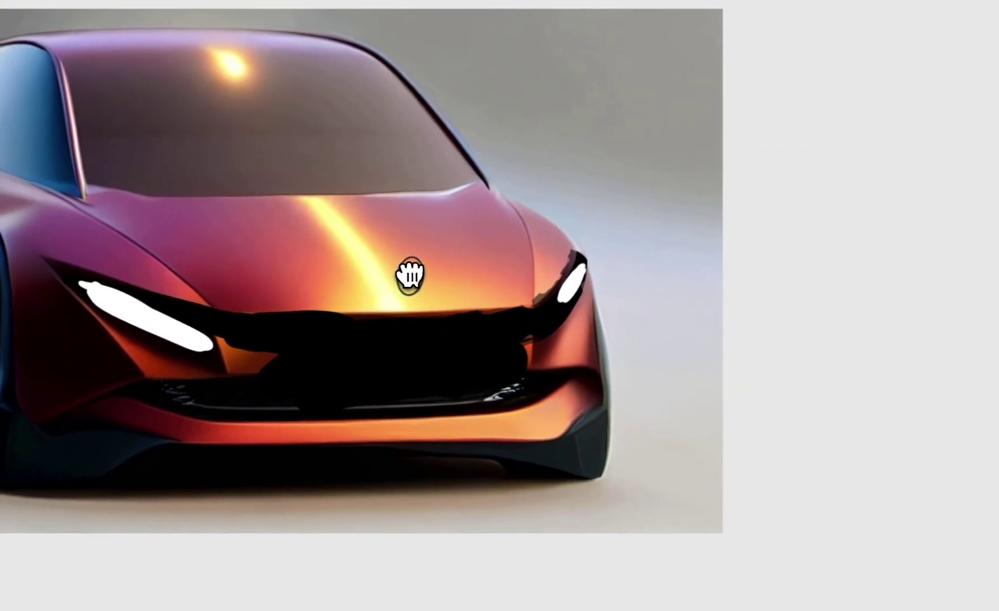
drag(415, 214, 487, 210)
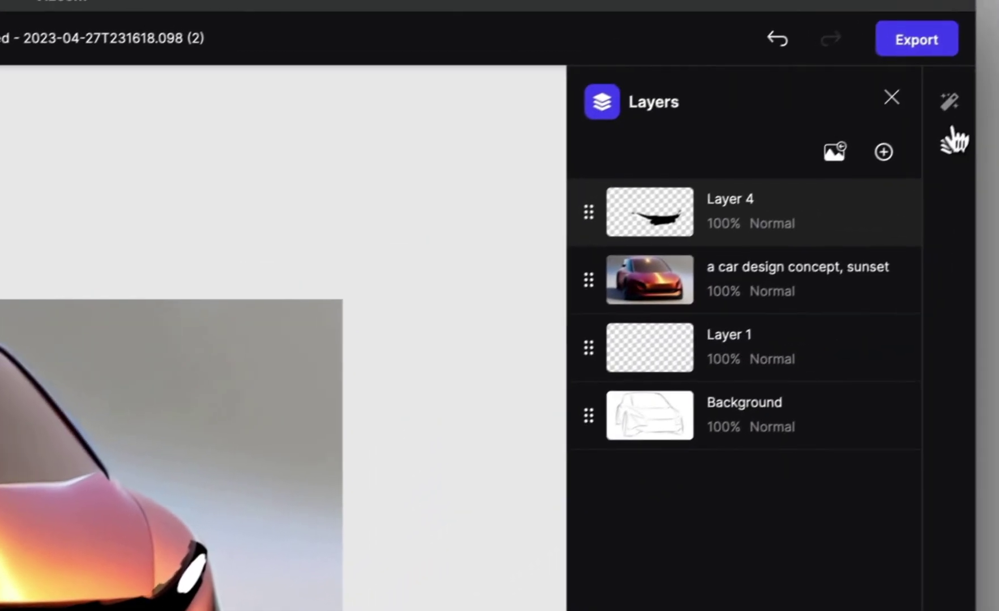
click(947, 103)
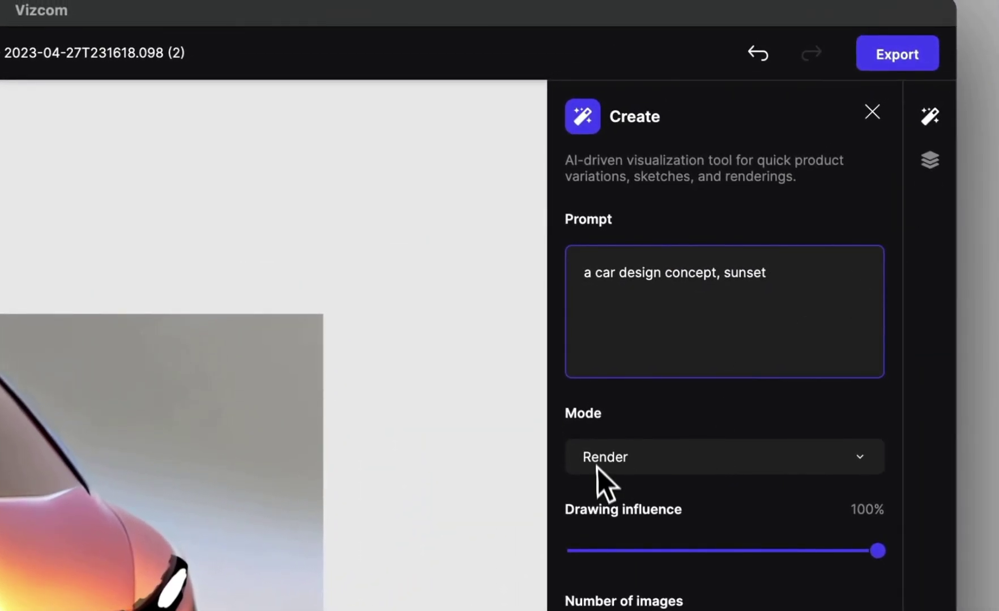
click(668, 469)
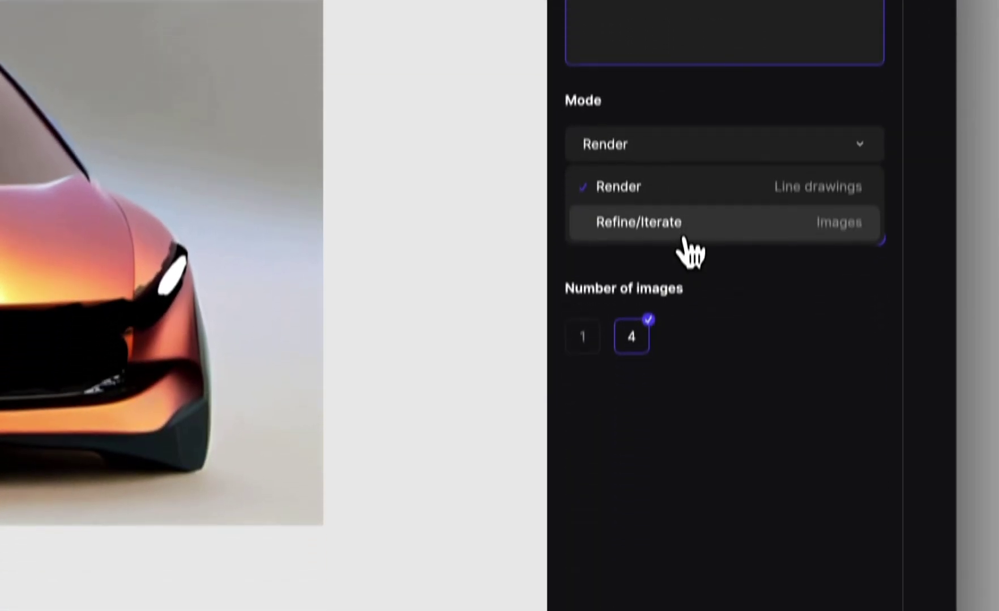
click(682, 203)
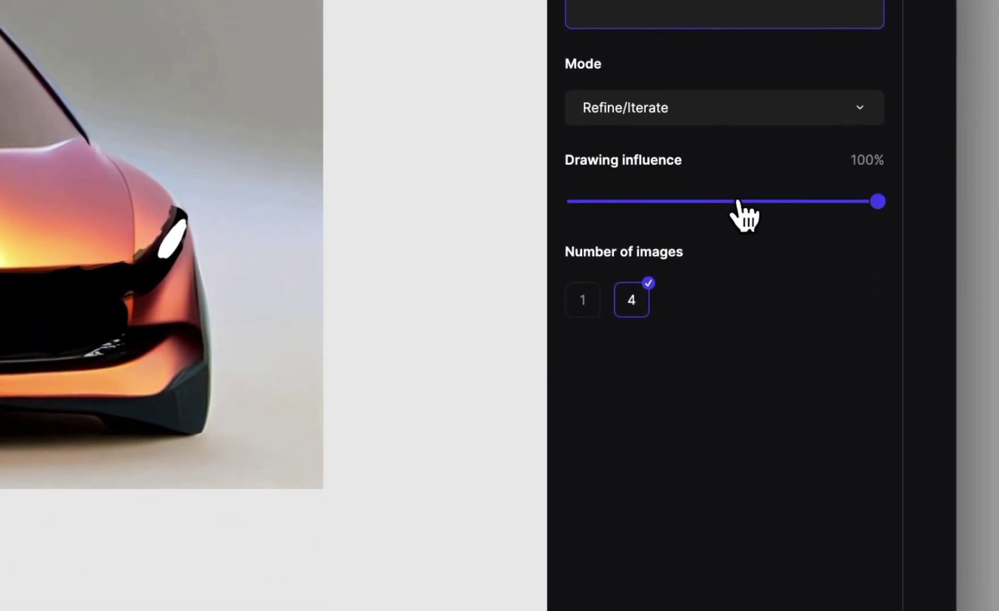
Step: Keep the drawing influence at 100% and set the number of images to 1
click(758, 201)
click(698, 201)
click(862, 201)
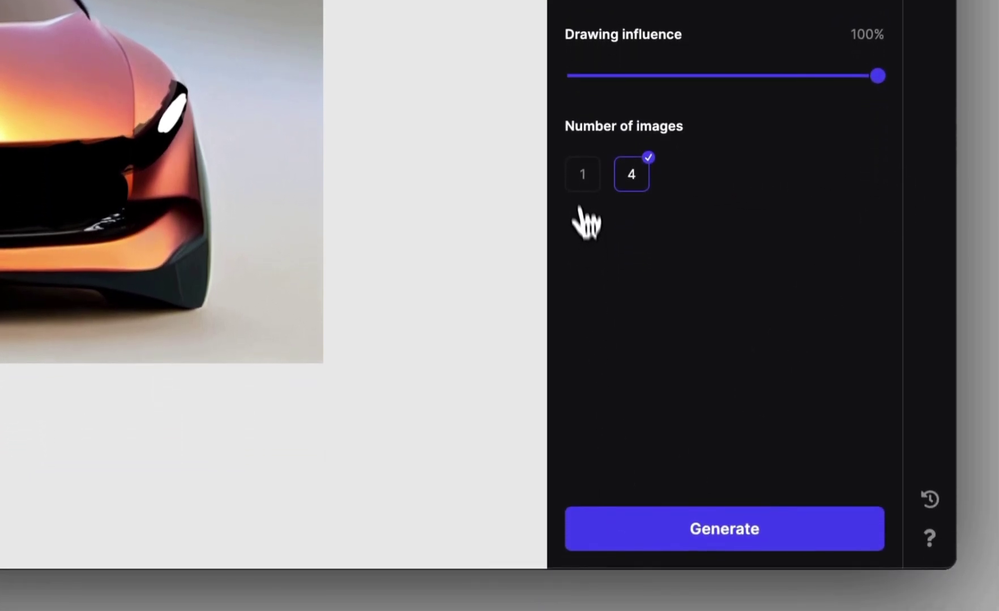
click(583, 305)
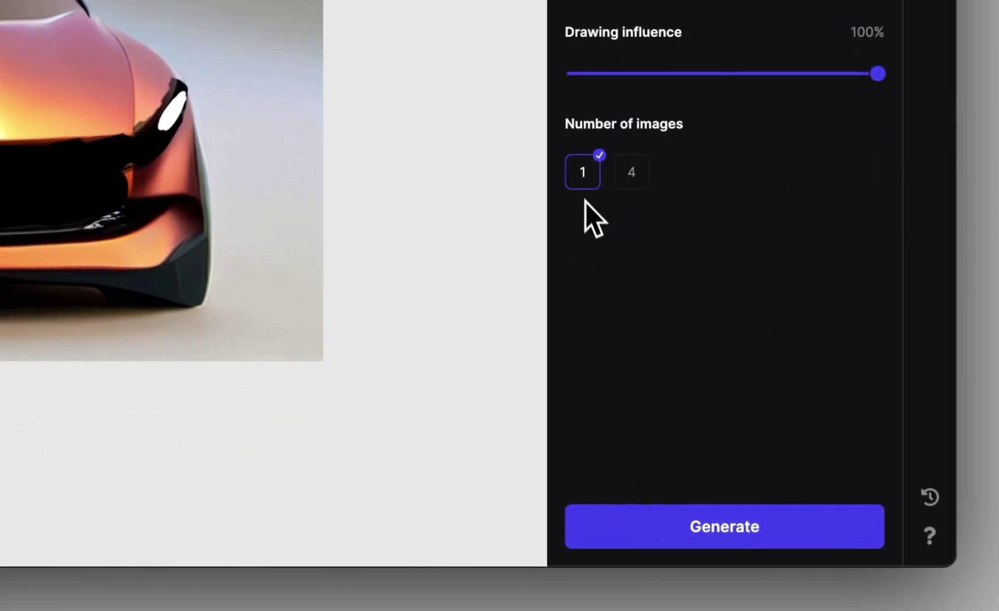
Step: Generate a refinement at 100% drawing influence, compare it with the original canvas, and discard it
click(638, 524)
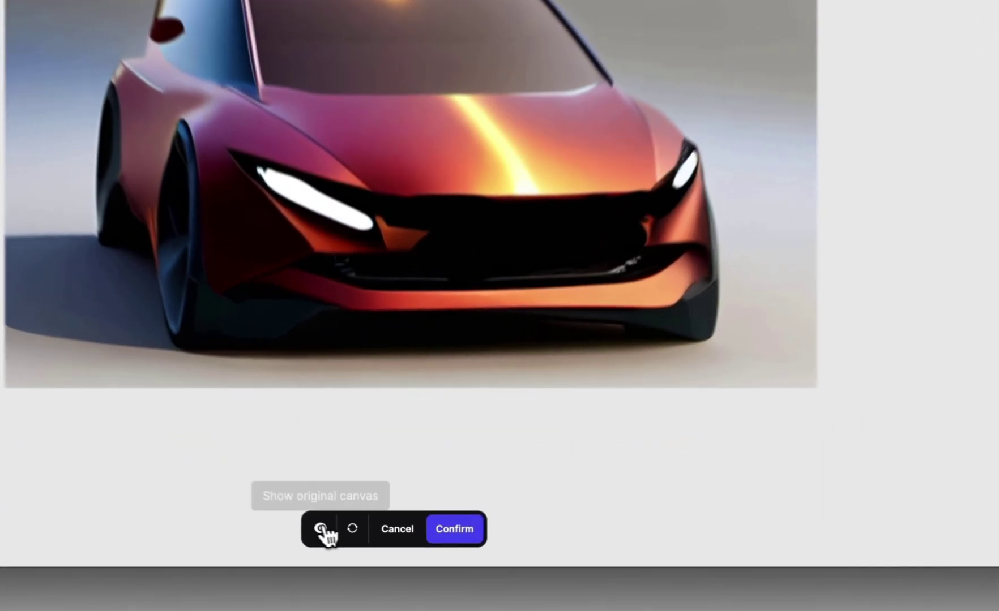
click(355, 546)
click(354, 546)
click(307, 530)
click(307, 530)
click(391, 527)
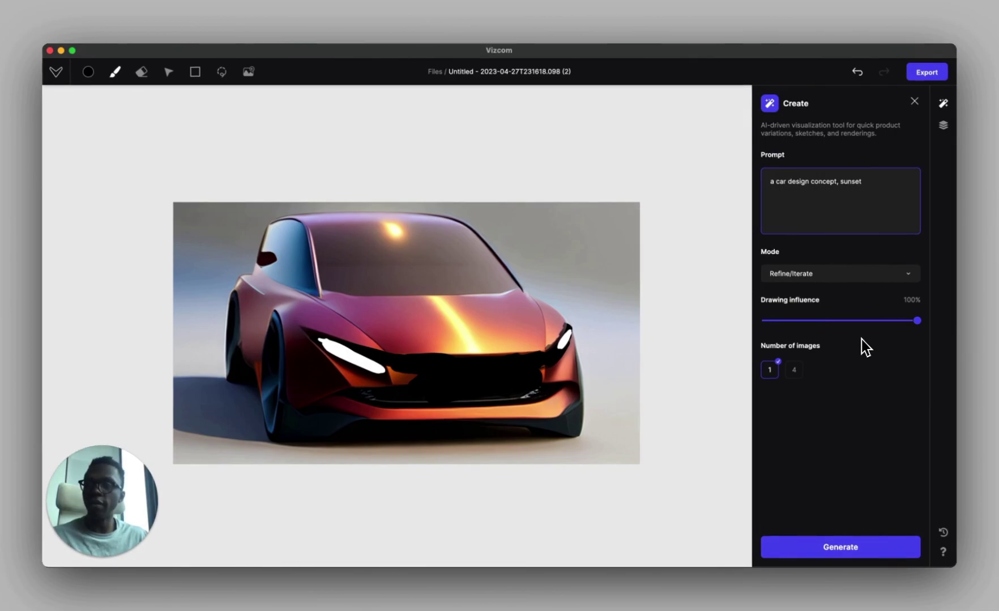
Step: Set the drawing influence to 35% and generate a refined version of the whole car image
click(817, 320)
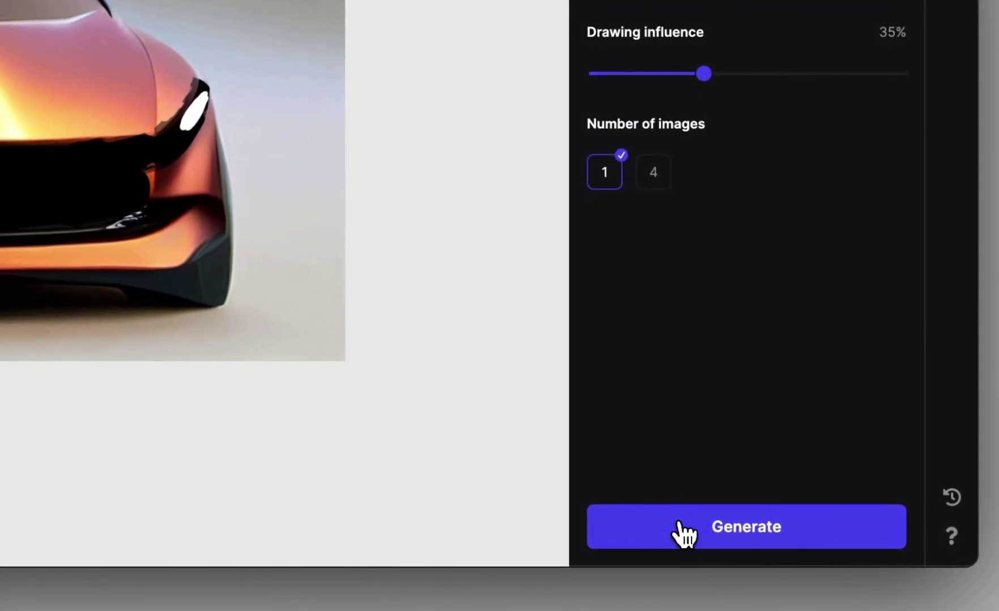
click(681, 530)
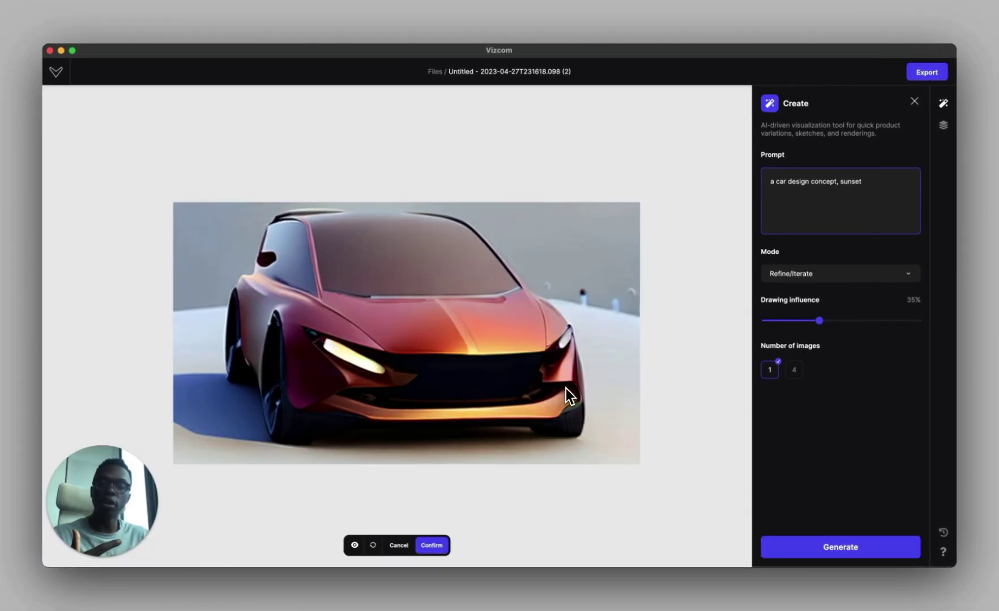
scroll(608, 382, right, 3)
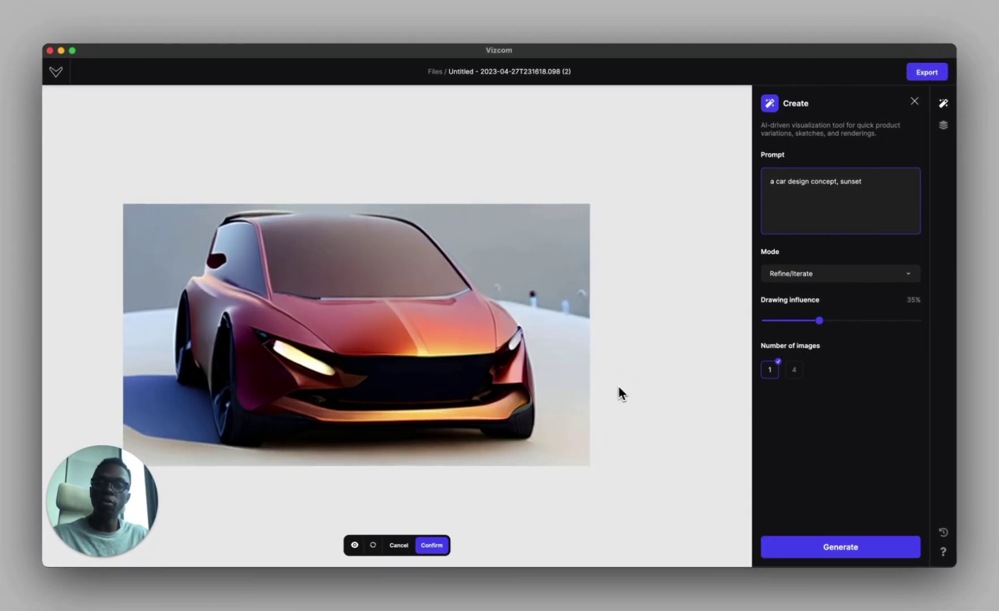
scroll(591, 347, left, 3)
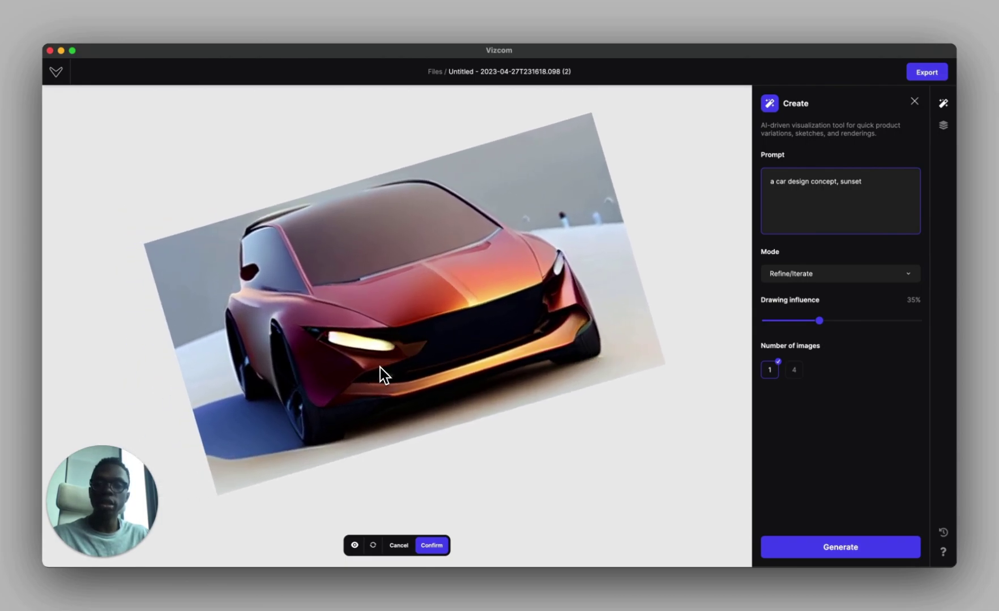
scroll(594, 338, up, 1)
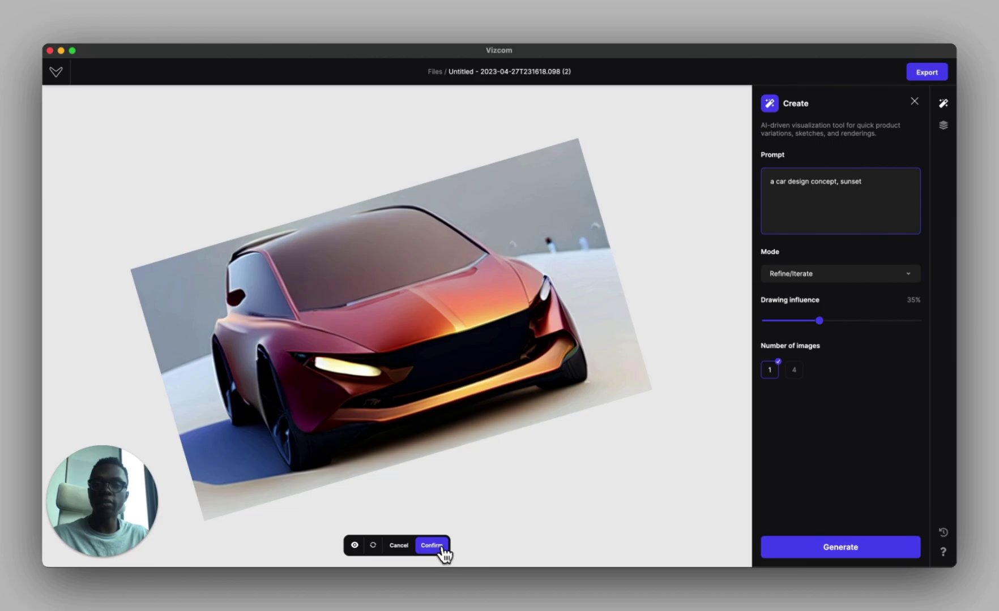
Step: Compare the 35% refinement with the original canvas and discard the generated image
click(353, 547)
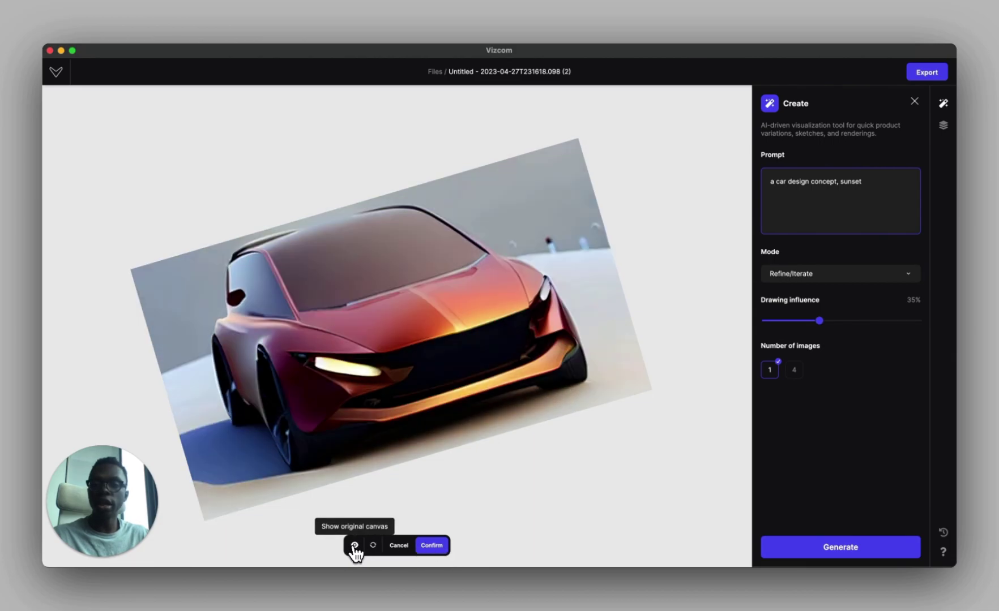
click(354, 547)
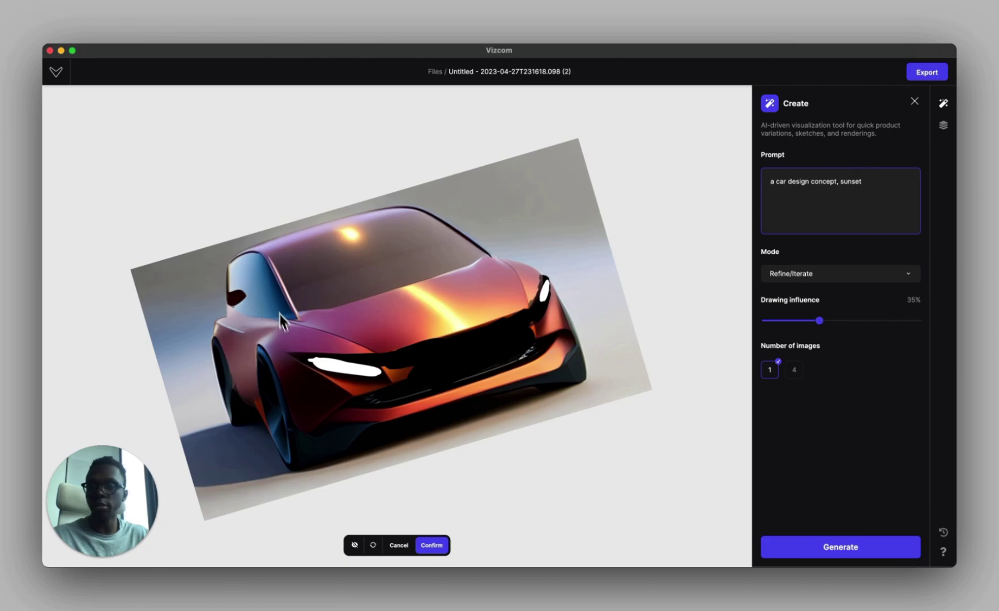
click(423, 549)
Step: Lasso the car's front end, enclosing both headlights, the grille and the whole bumper
scroll(514, 369, left, 2)
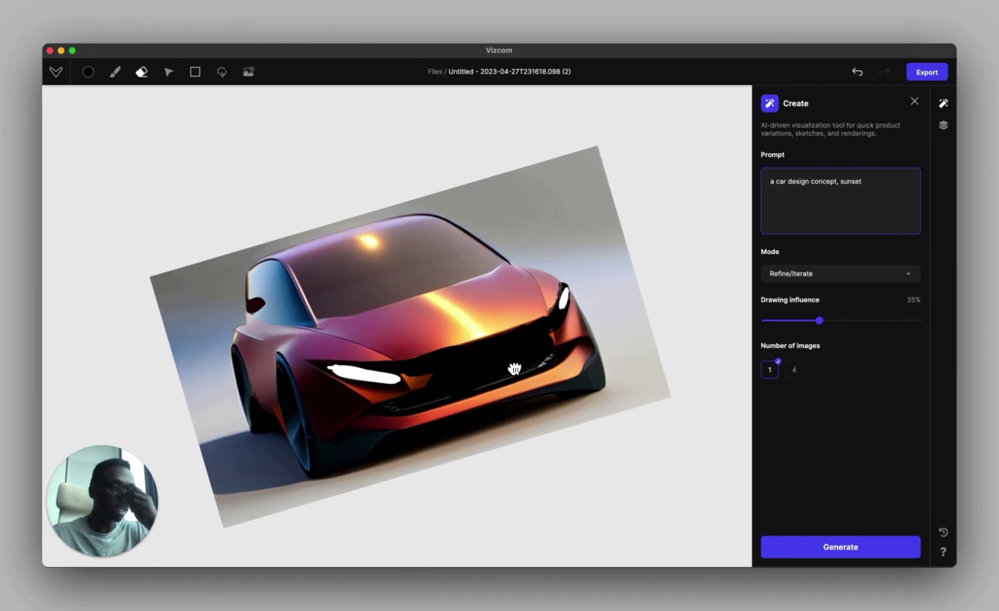
key(super+0)
key(super+minus)
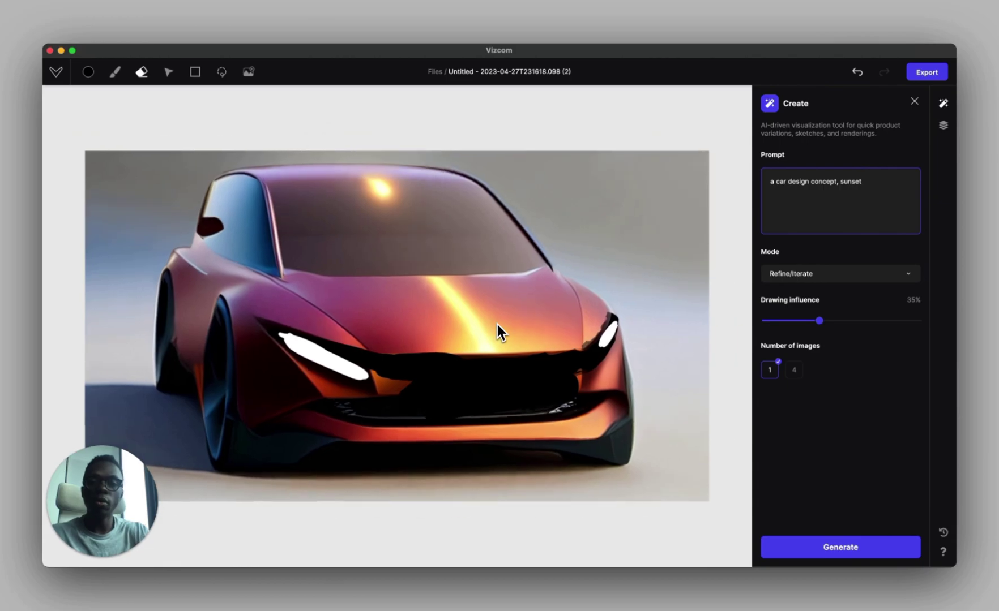
click(223, 78)
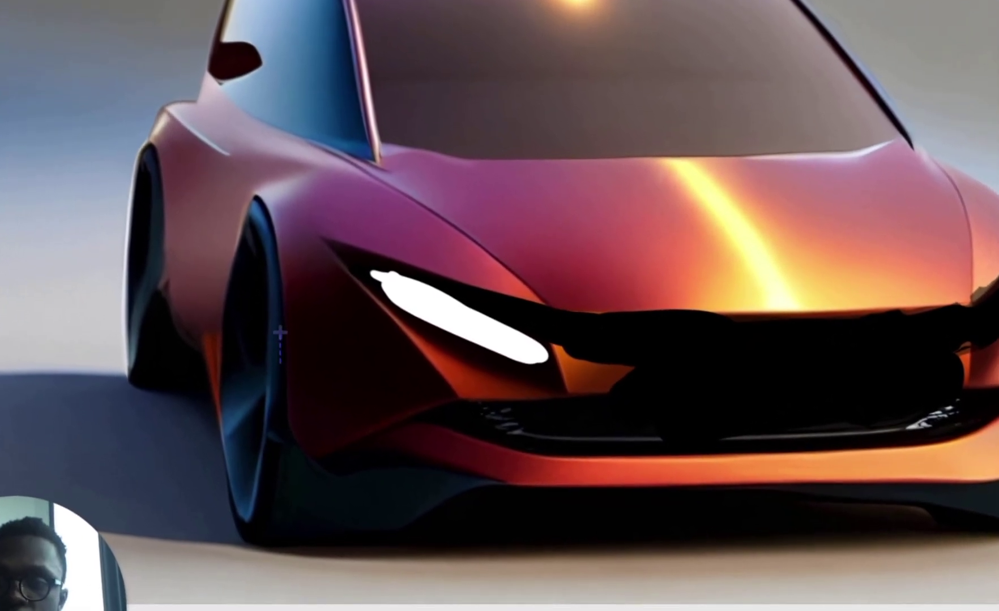
mouse_move(280, 332)
mouse_down()
mouse_move(274, 221)
mouse_move(636, 261)
mouse_move(579, 165)
mouse_move(594, 128)
mouse_move(690, 236)
mouse_move(675, 408)
mouse_move(477, 515)
mouse_move(137, 541)
mouse_up()
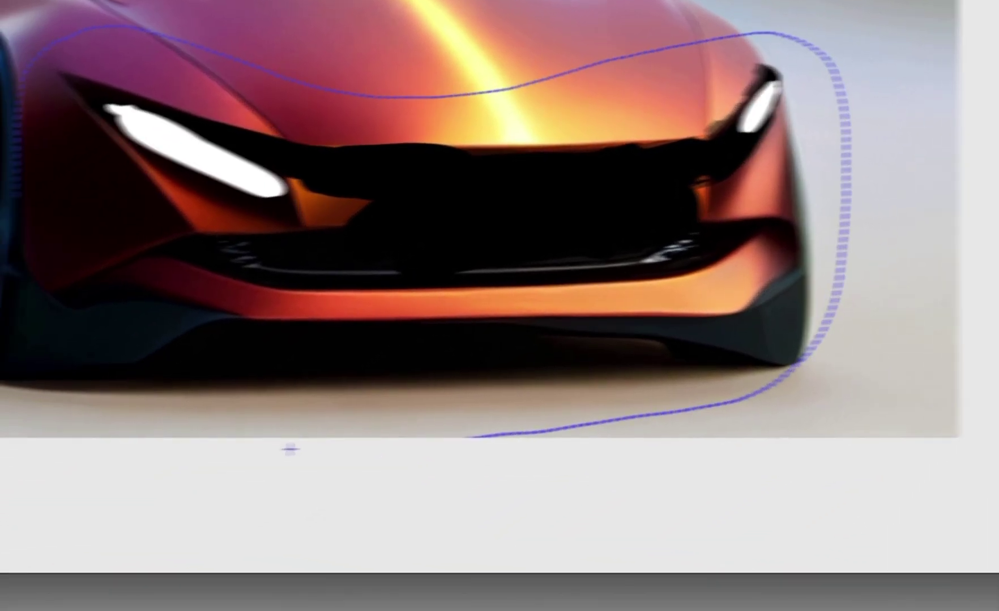
mouse_move(290, 449)
mouse_down()
mouse_move(43, 368)
mouse_move(29, 229)
mouse_up()
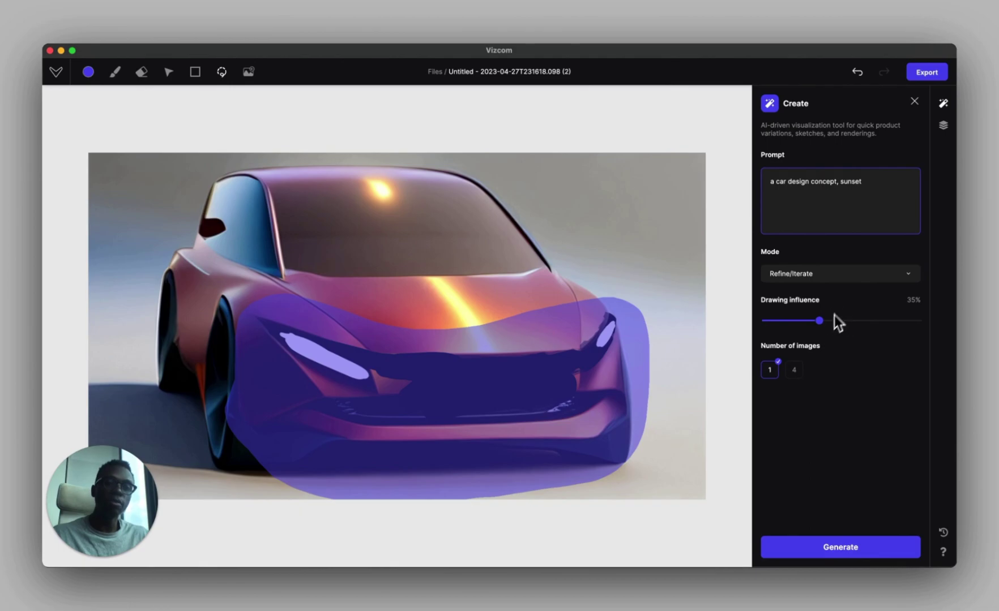
Step: Set the mode to Render with 50% drawing influence and generate the selected front end
drag(821, 321, 849, 321)
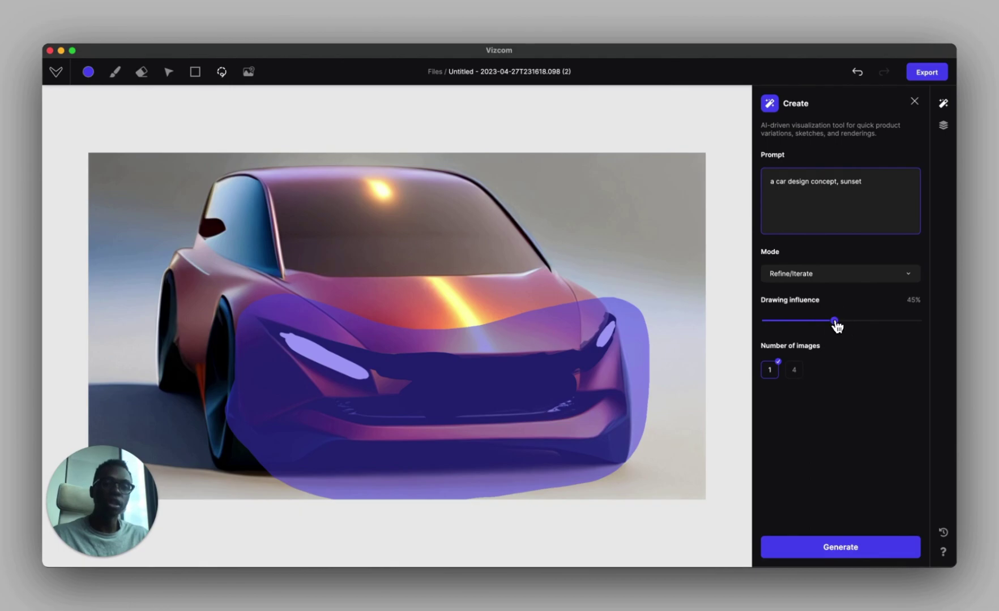
click(804, 274)
click(815, 292)
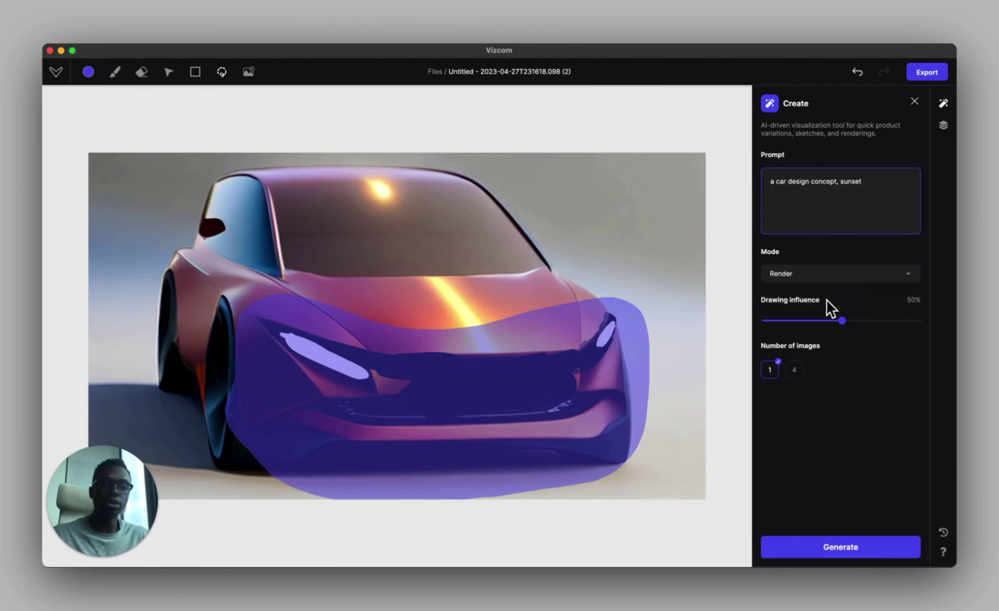
click(822, 548)
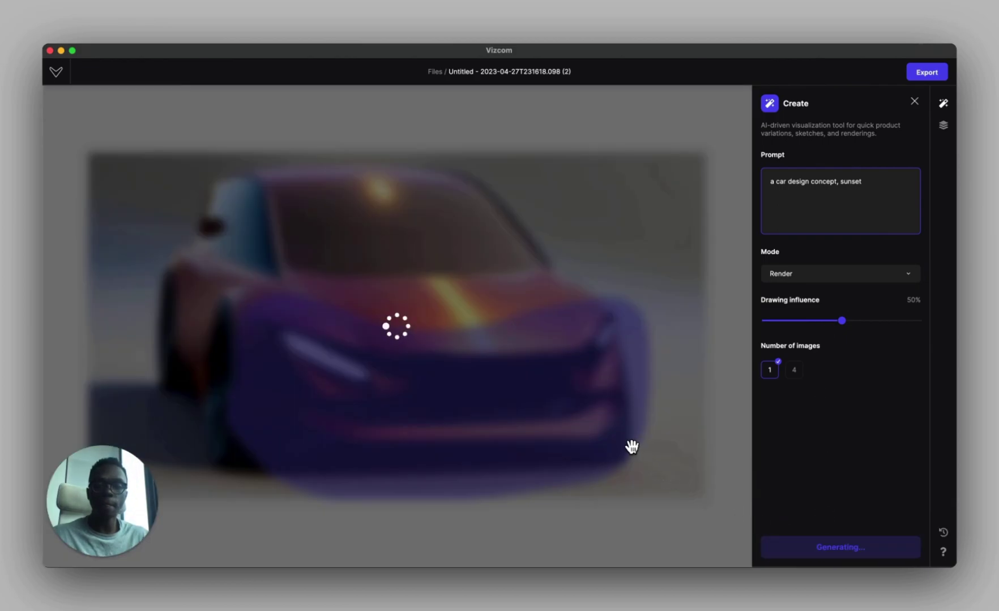
Step: Accept the generated front end on the canvas and clear the selection
drag(631, 447, 612, 419)
scroll(590, 411, down, 3)
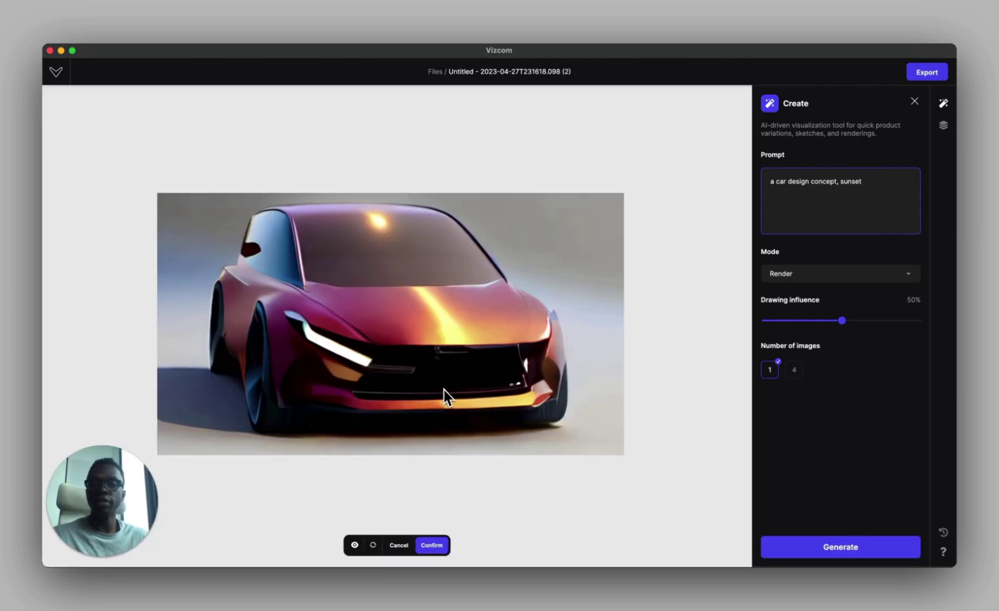
click(446, 541)
key(Escape)
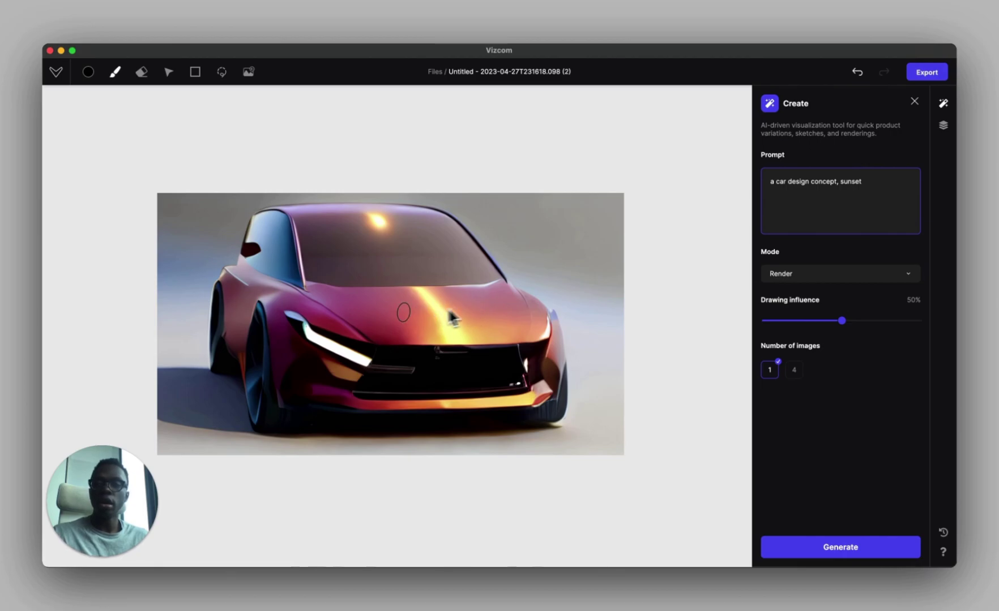
Step: Lasso the car's front end again, then generate and accept a render with the prompt "a car design mercedes concept, sunset"
click(221, 72)
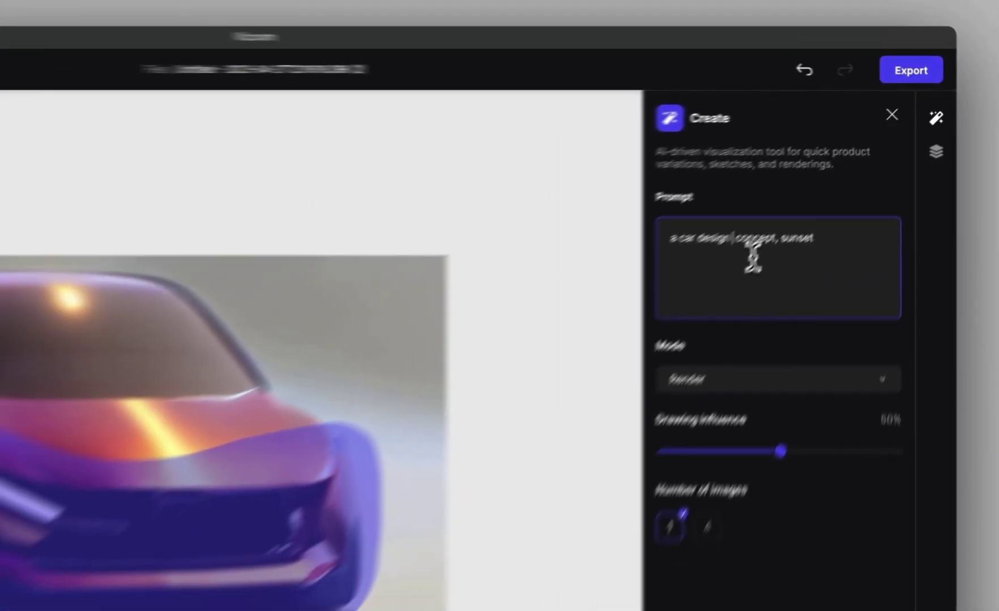
text(merced)
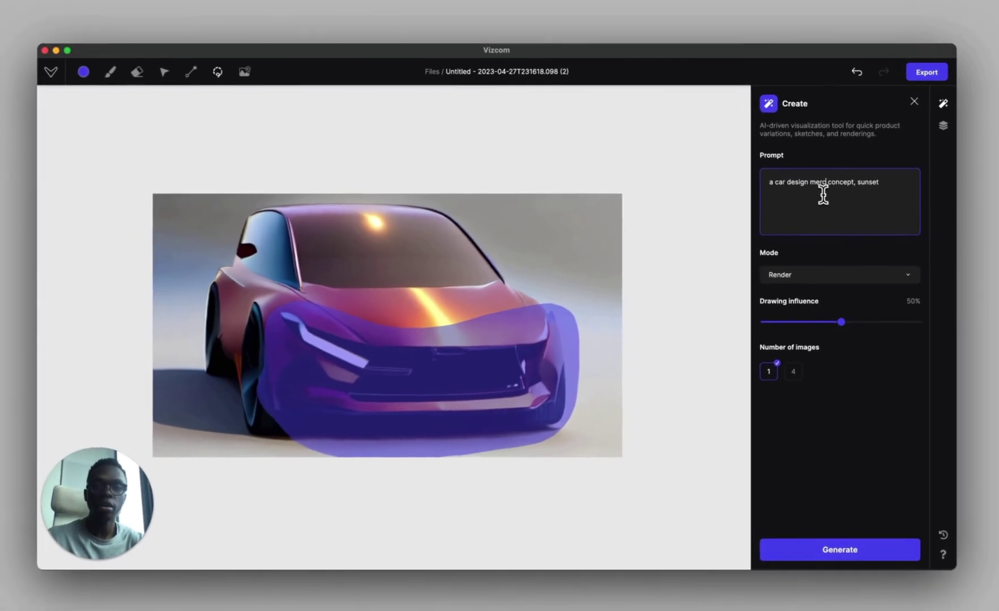
key(BackSpace)
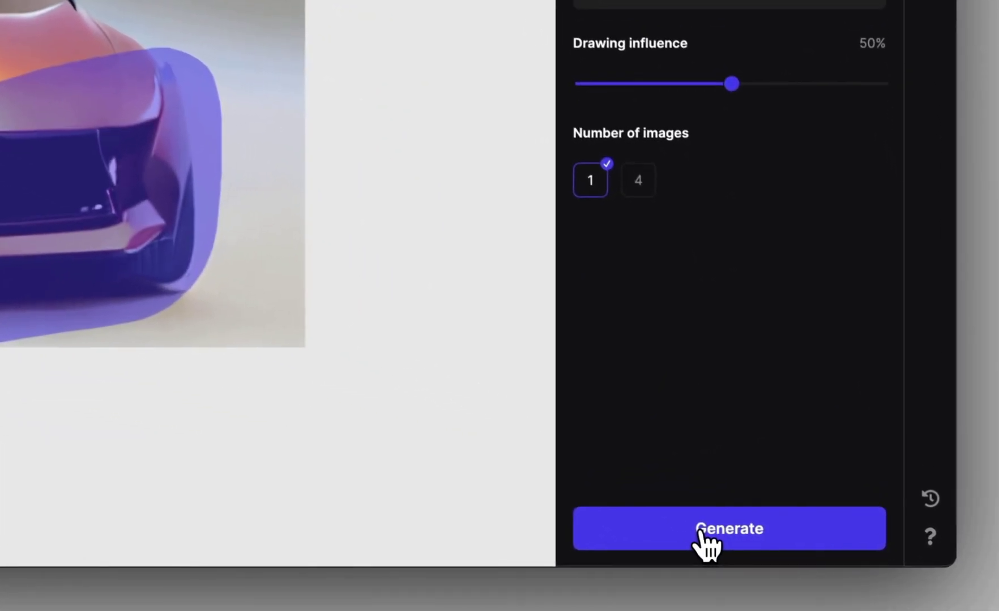
click(825, 550)
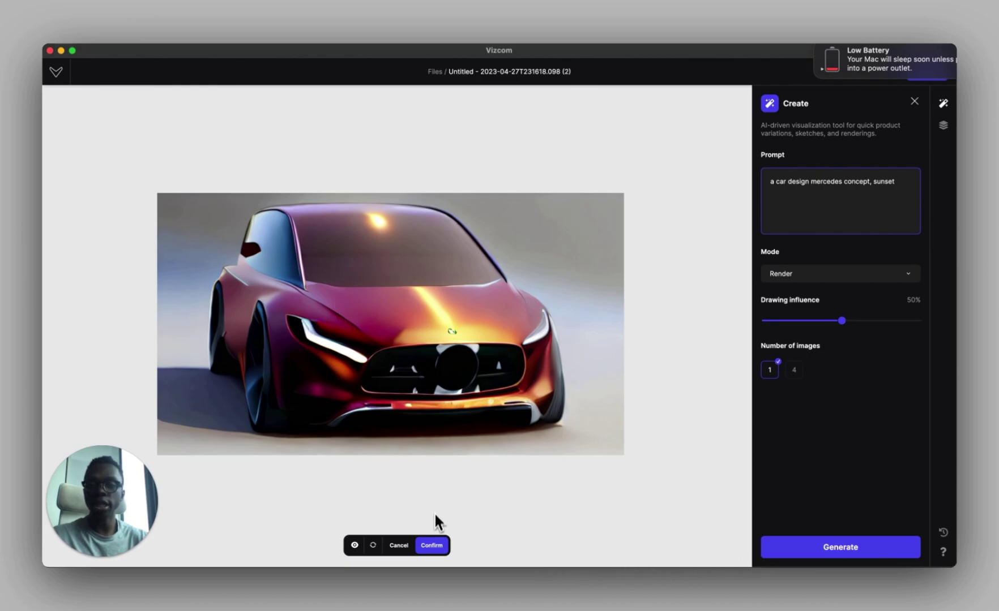
click(436, 547)
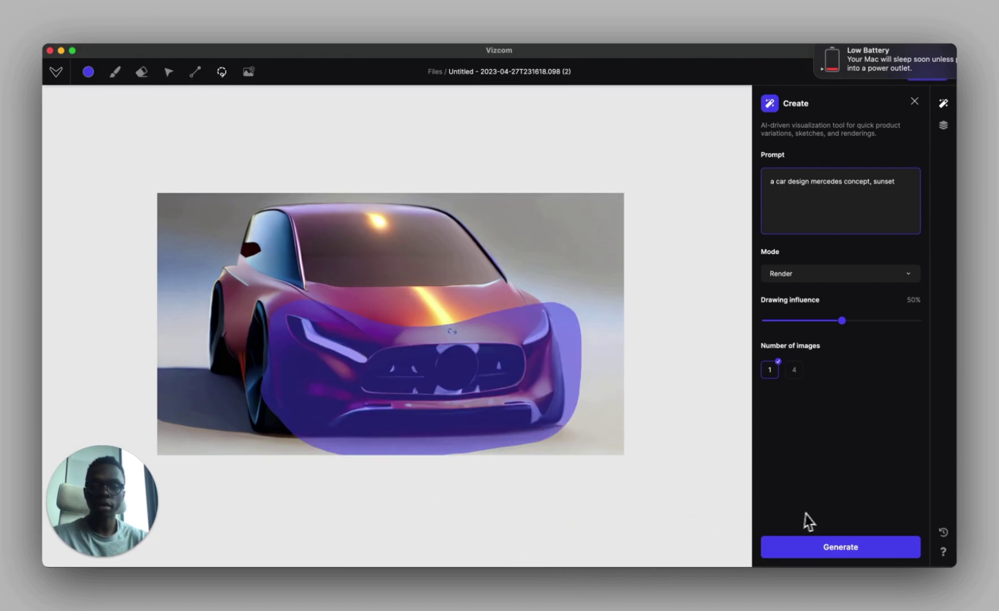
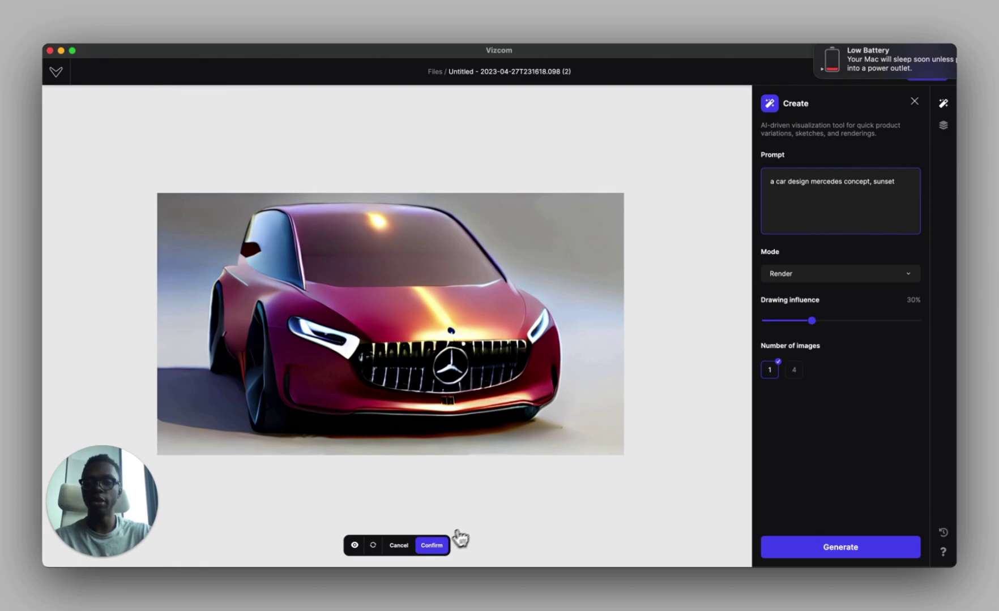
Step: Accept the generated Mercedes-style front end and clear the lasso selection by switching to the Brush tool
click(433, 545)
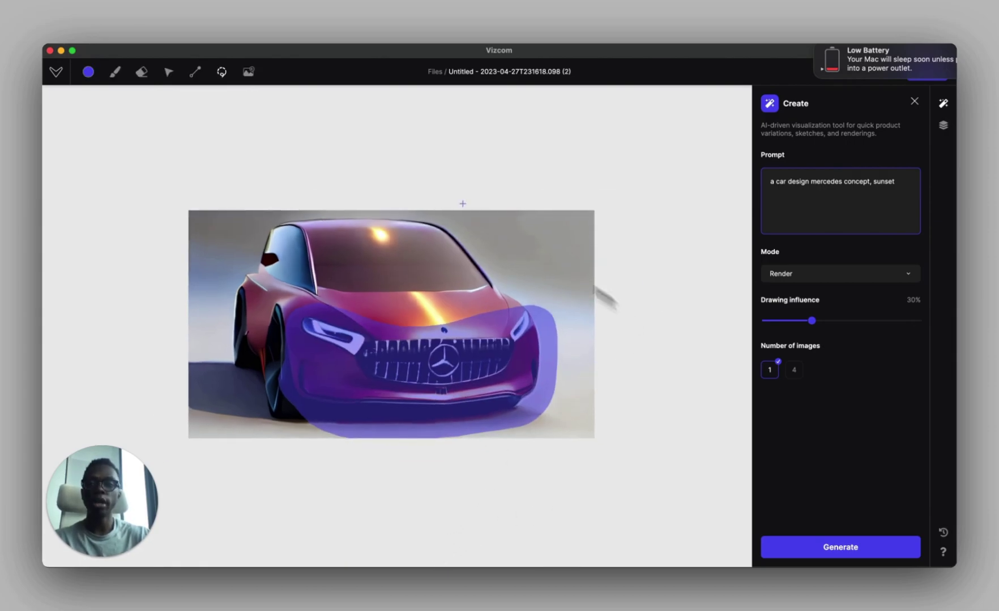
key(b)
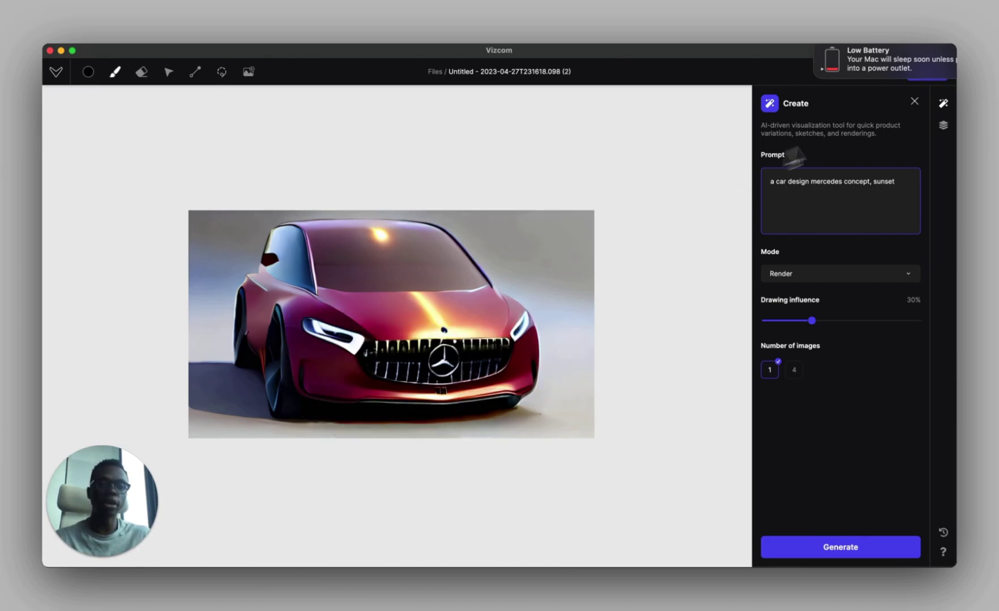
Step: Hide both Mercedes concept layers, the newer "a car design concept, sunset" layer and Layer 4, leaving the original render visible
click(941, 133)
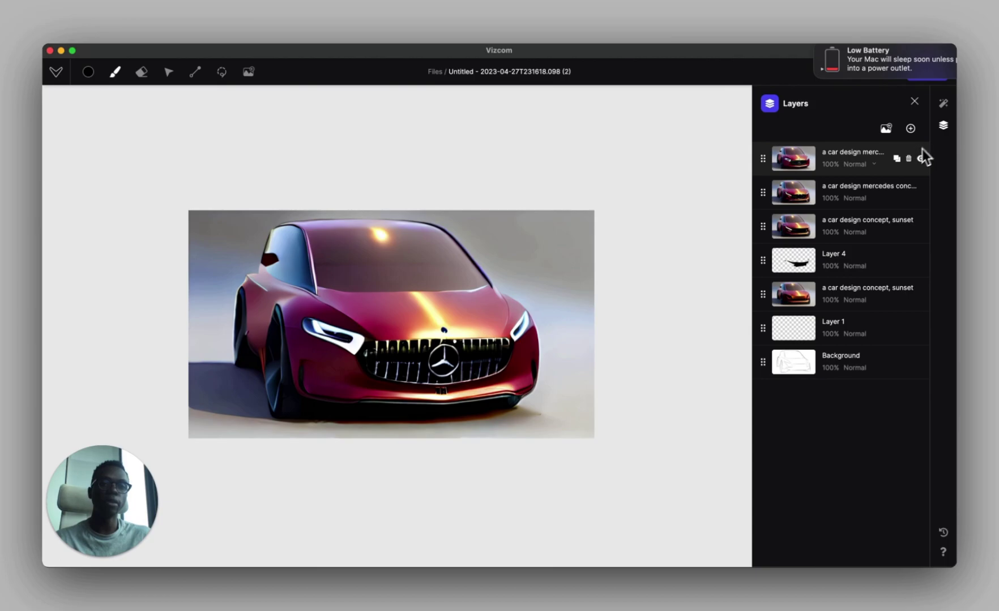
click(921, 158)
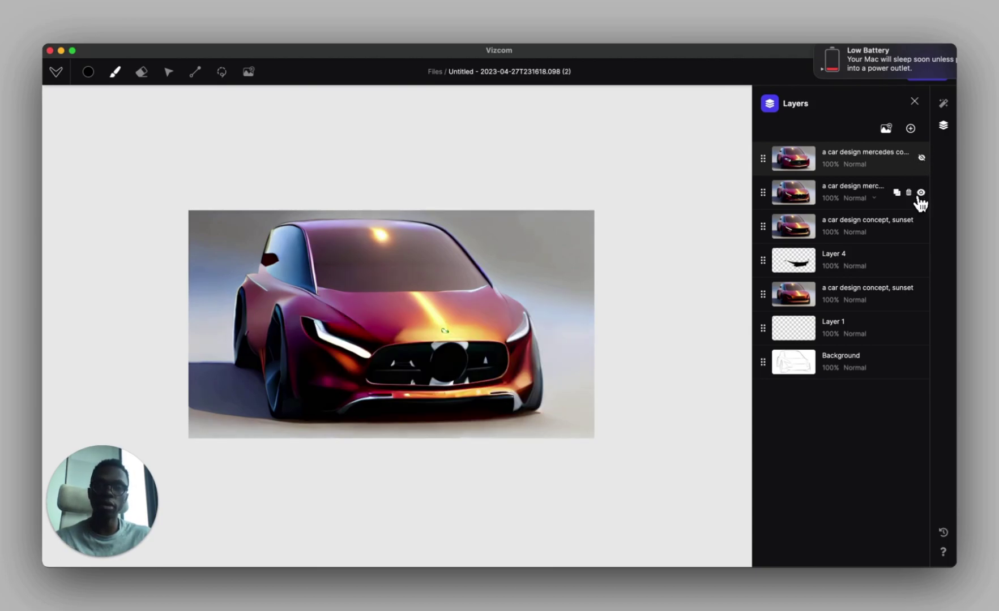
click(921, 193)
click(922, 225)
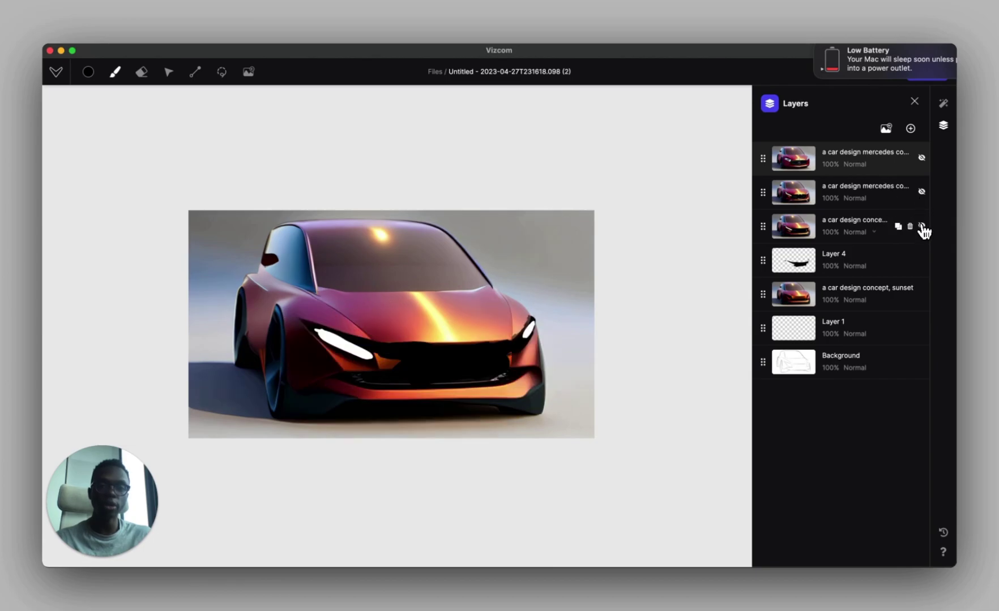
click(921, 260)
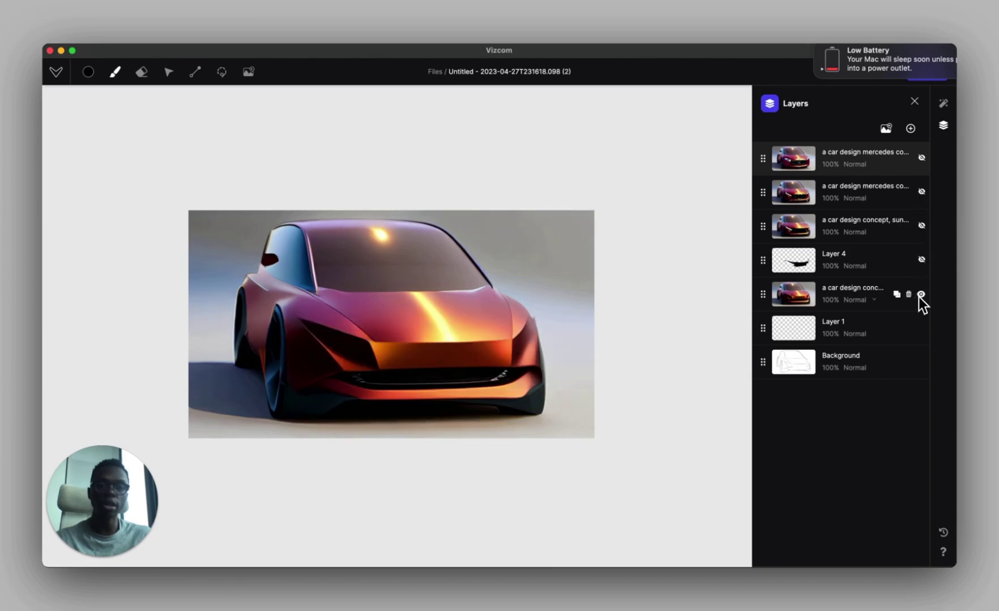
Step: Generate four Render variations of the whole car with 80% drawing influence, using the prompt "a car design mercedes concept, sunset"
click(943, 103)
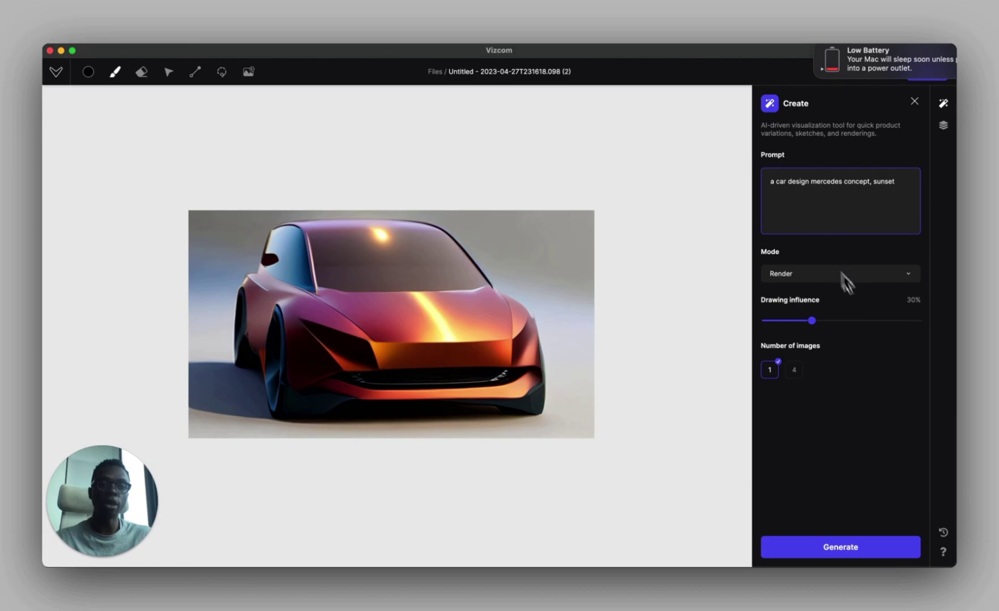
click(894, 321)
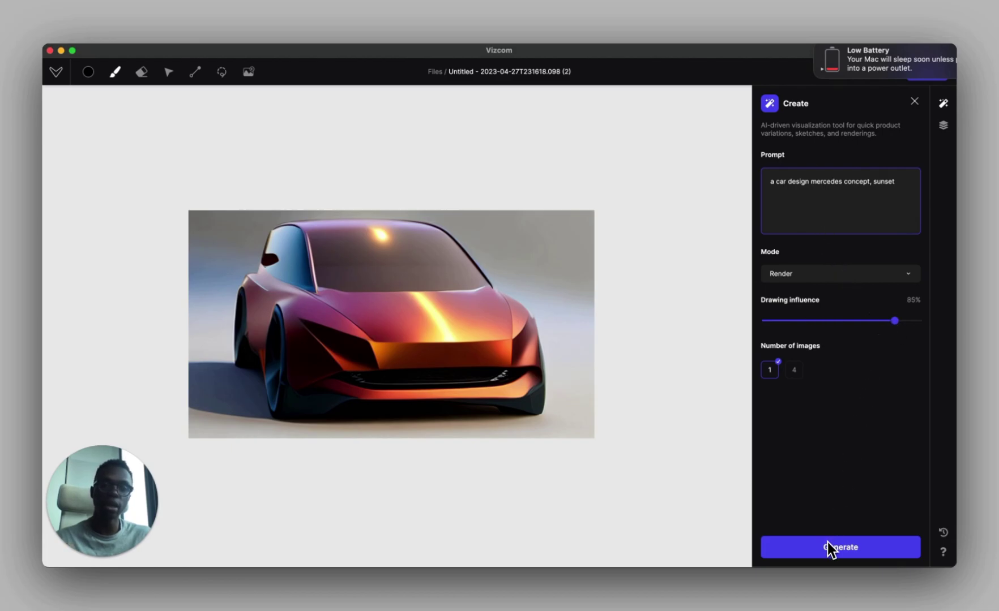
click(794, 370)
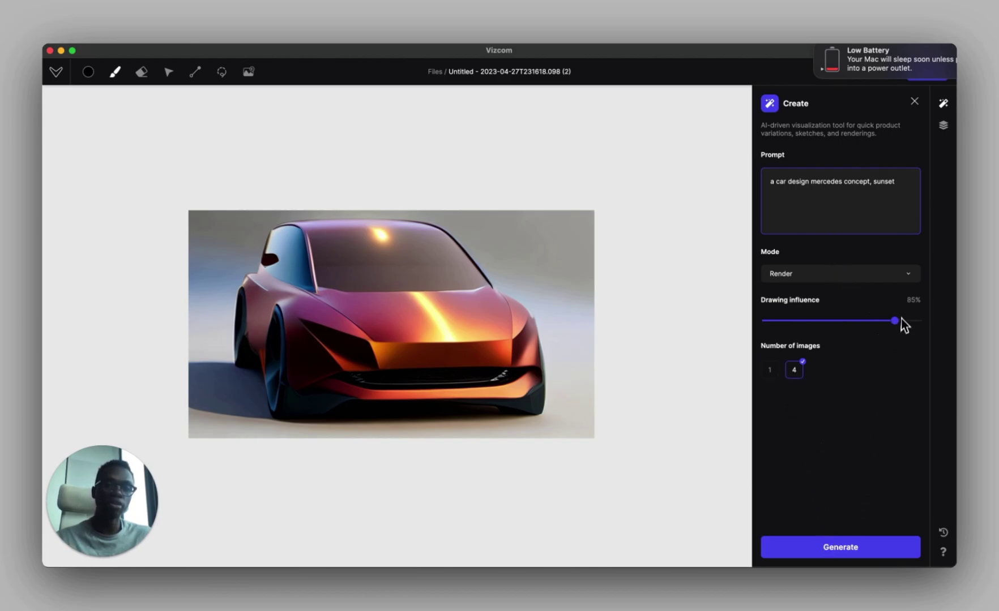
drag(899, 320, 887, 320)
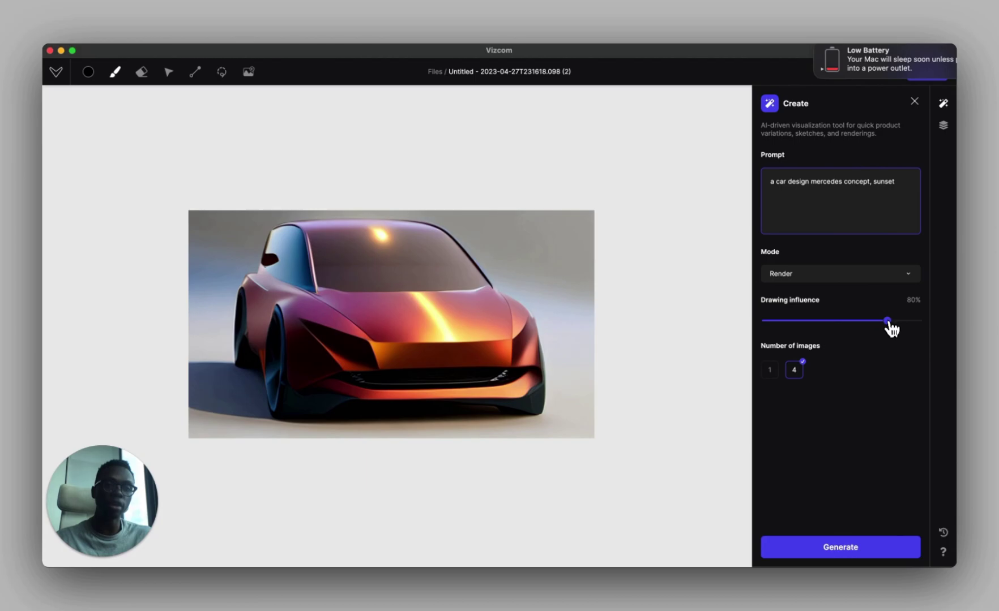
click(878, 545)
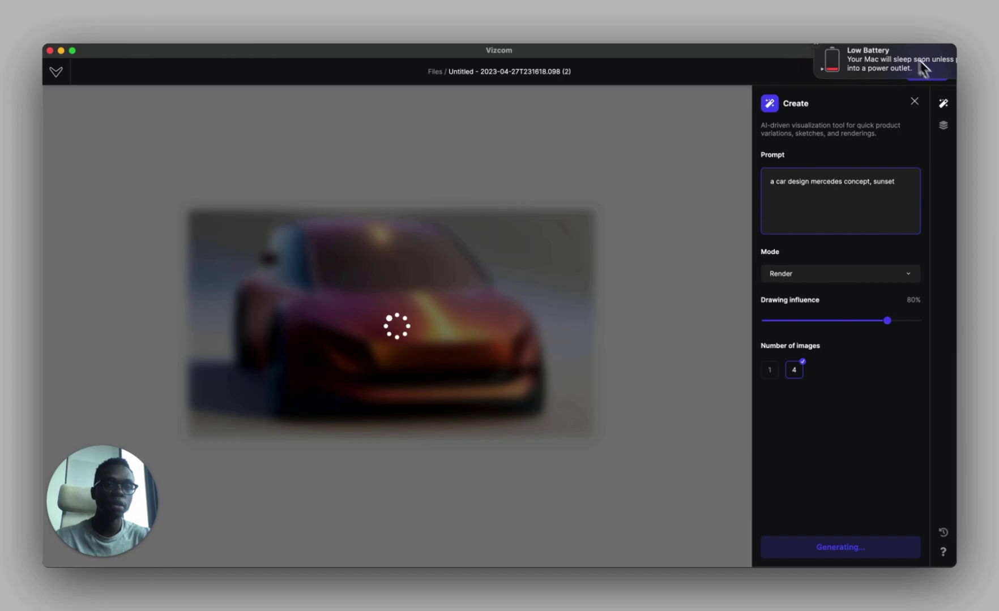
Step: Dismiss the low-battery notification covering the corner of the window
click(817, 47)
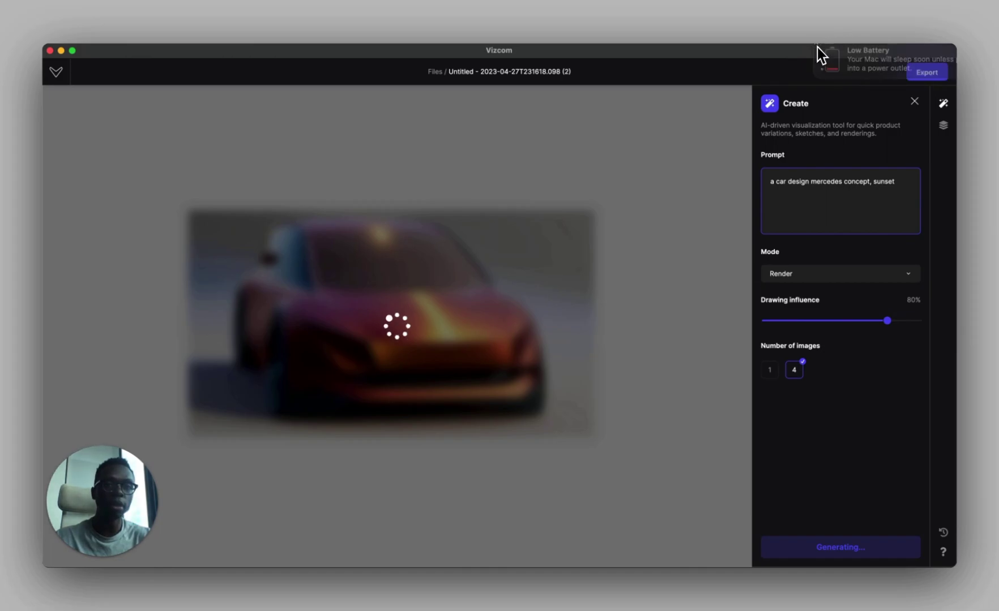
click(854, 28)
click(781, 65)
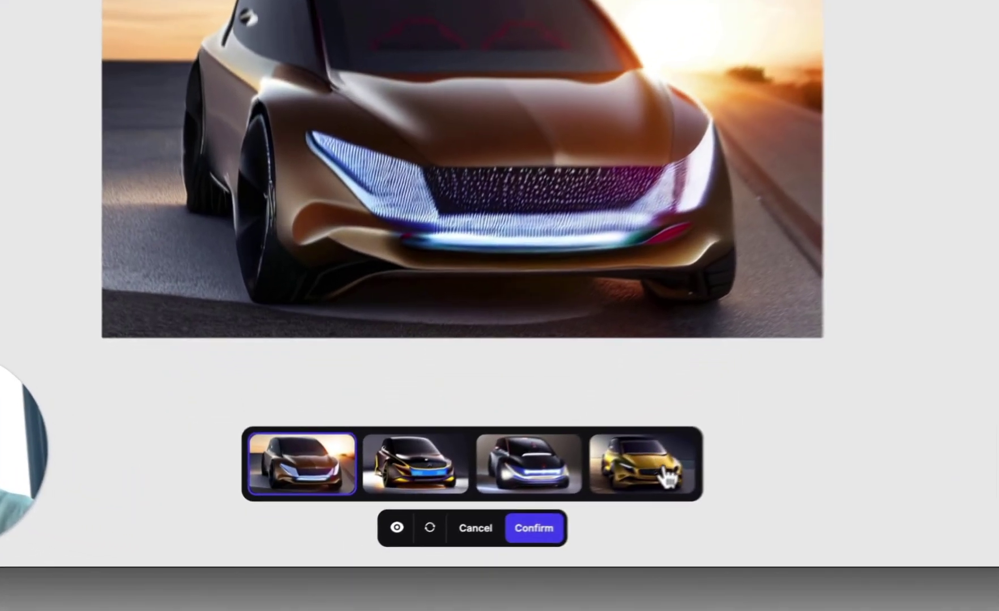
Step: Preview each of the four generated car variations on the canvas and discard them all
click(490, 518)
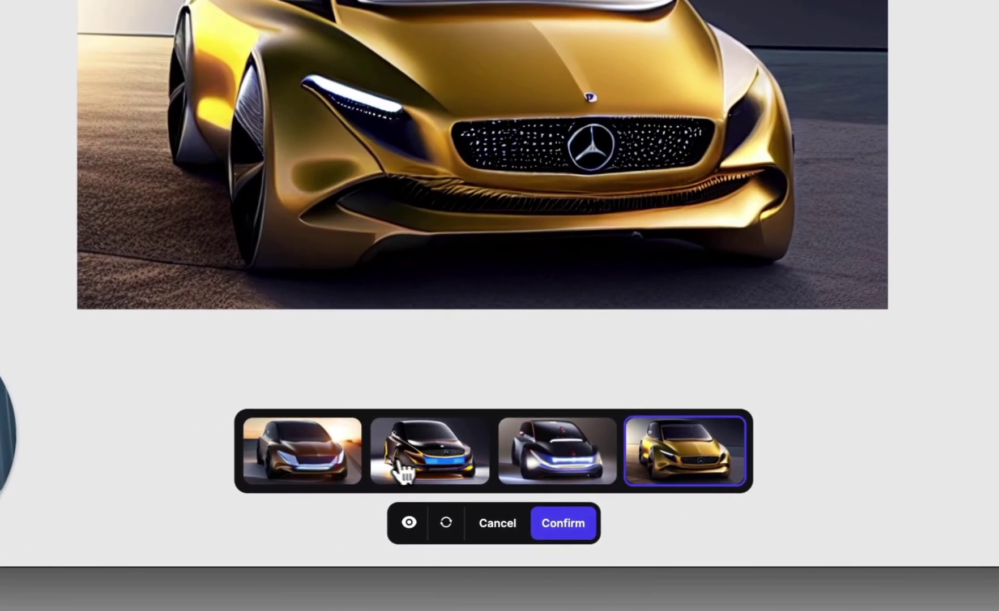
click(428, 474)
click(569, 461)
click(665, 488)
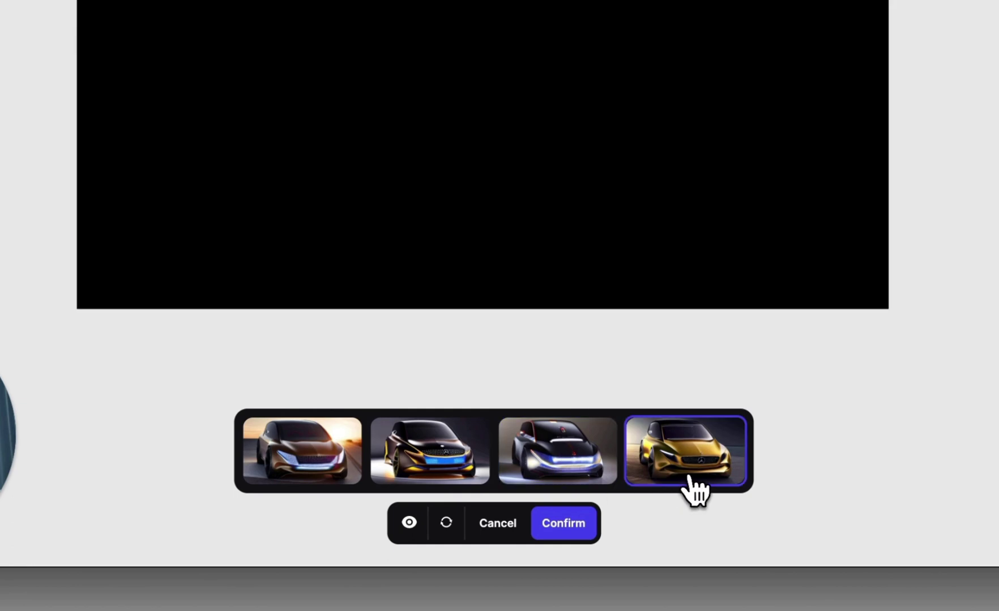
click(340, 479)
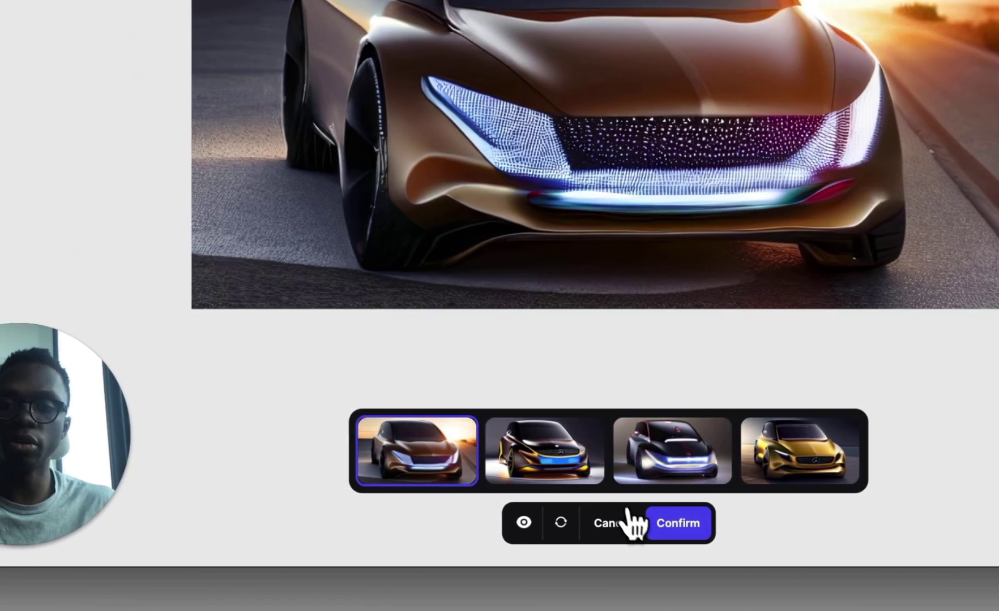
click(607, 523)
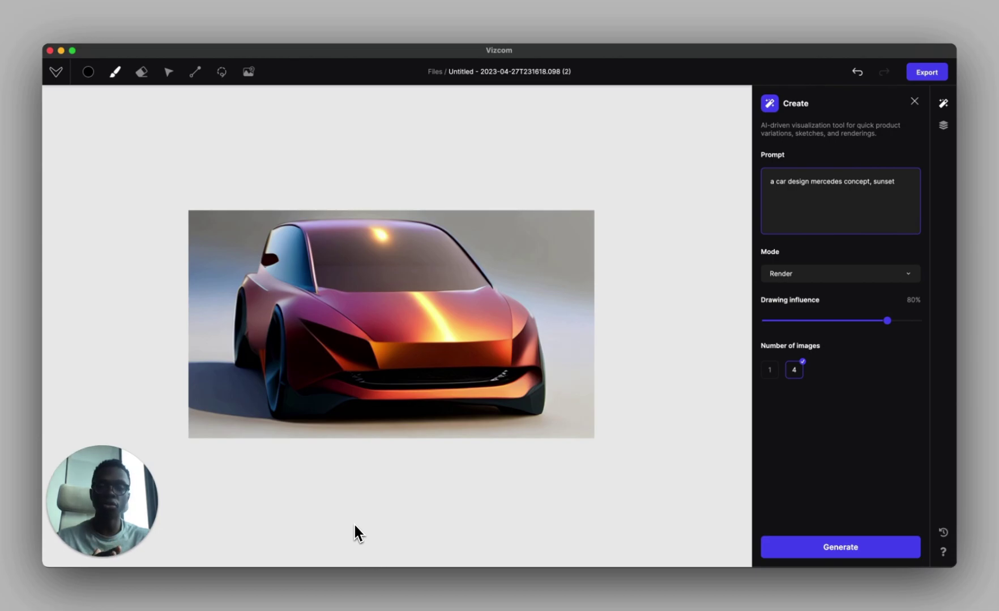
Step: Examine the original car render by zooming, panning and rotating the canvas, and return it to an upright view
drag(500, 279, 502, 284)
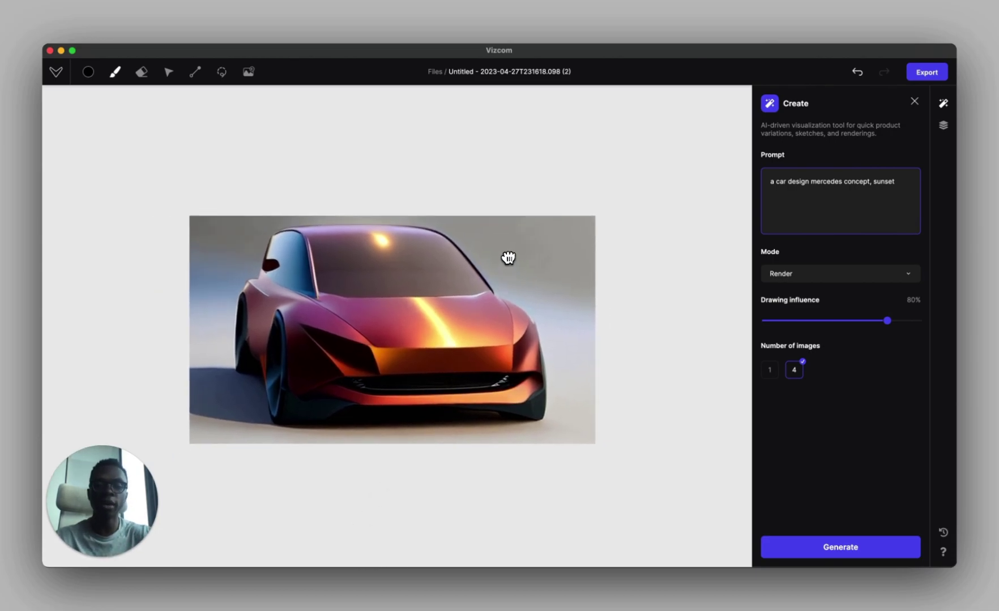
key(super+equal)
key(super+equal)
drag(428, 349, 392, 303)
drag(459, 328, 510, 307)
drag(584, 271, 491, 395)
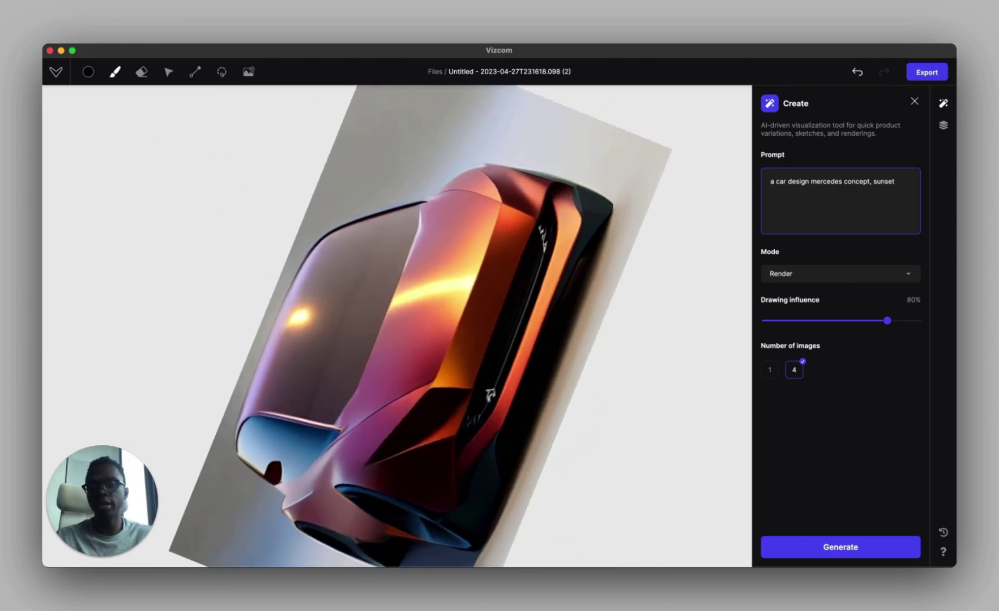
drag(600, 249, 445, 408)
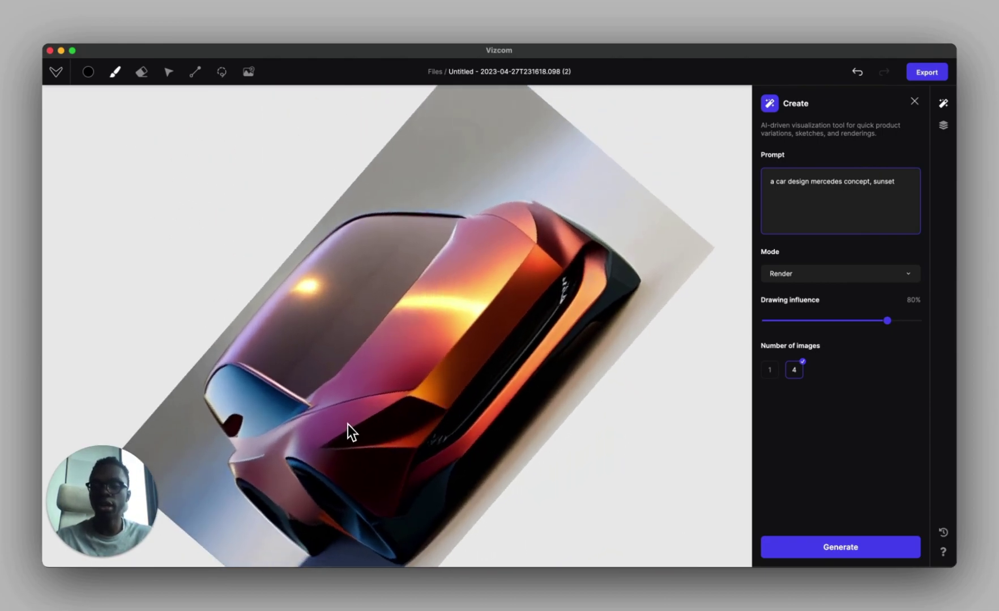
key(super+0)
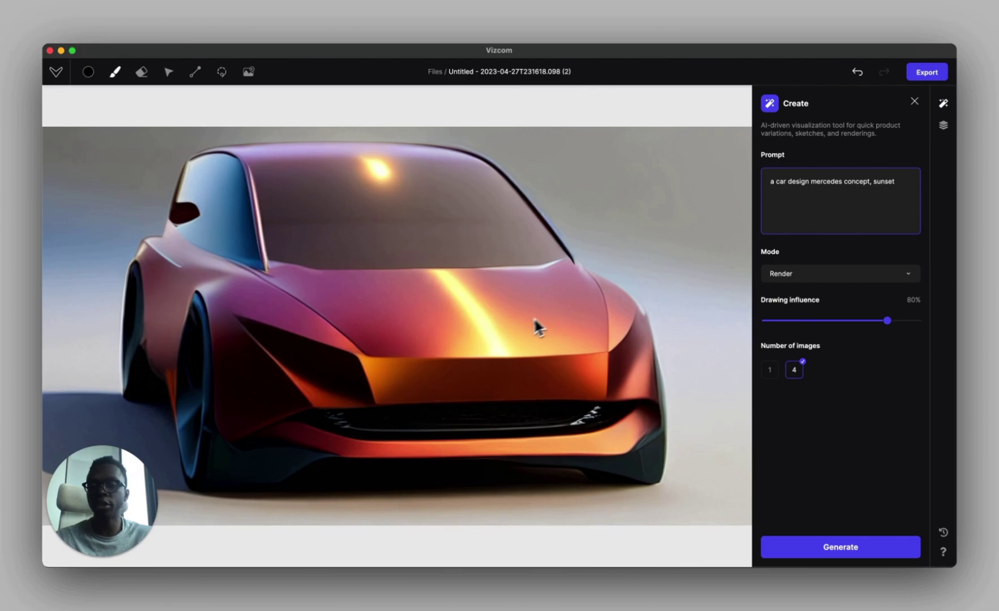
drag(469, 336, 496, 342)
scroll(496, 342, down, 4)
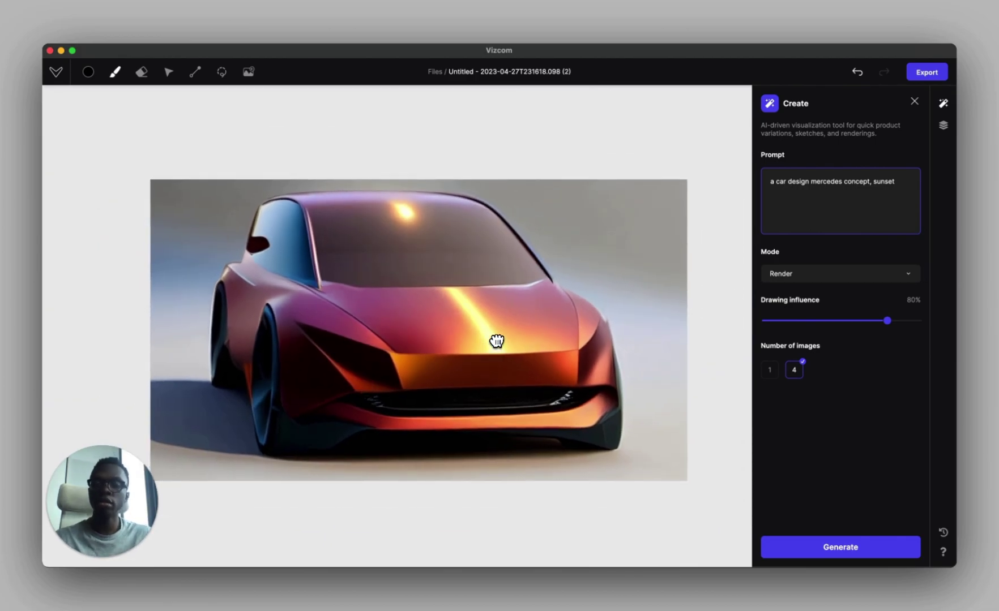